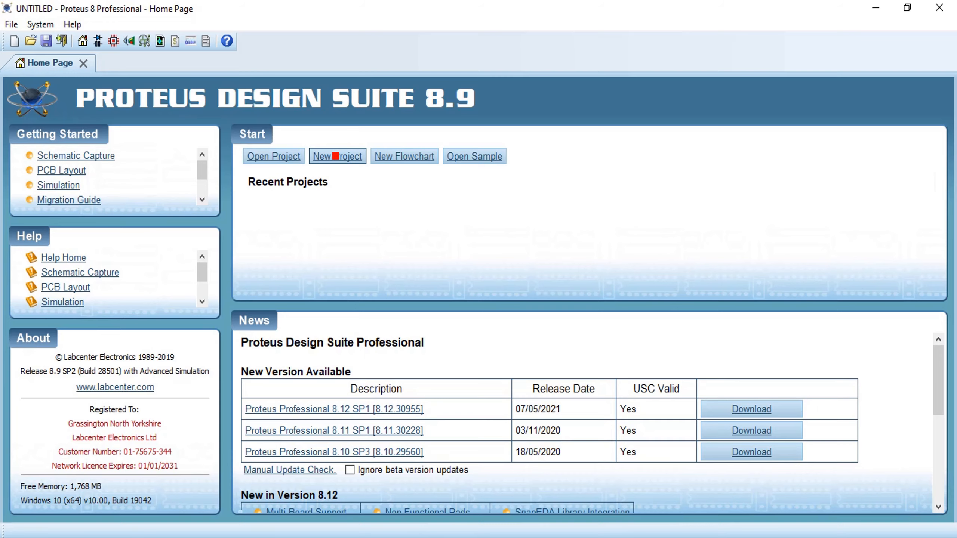
Start a new project named Oscilloscope.pdsprj in the default folder
left_click(333, 155)
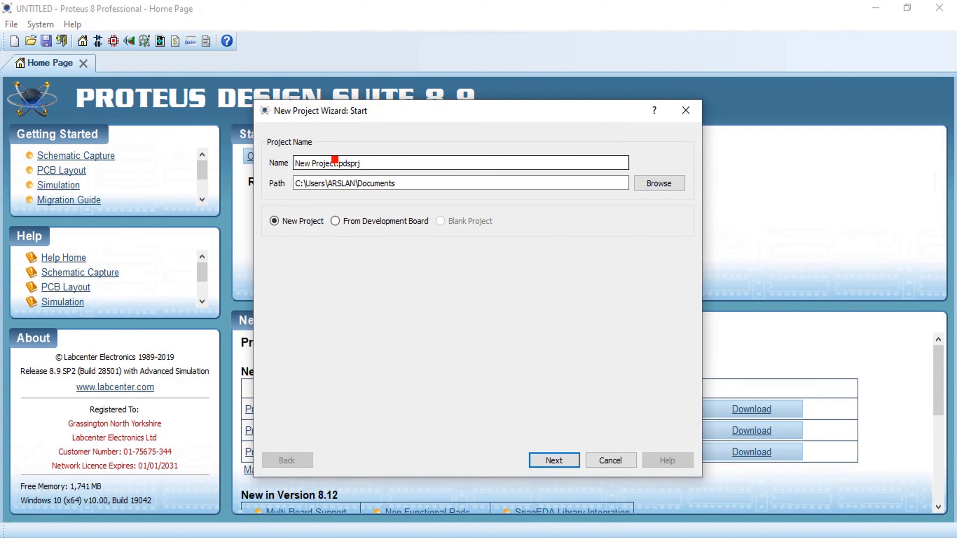
left_click_drag(334, 160, 301, 165)
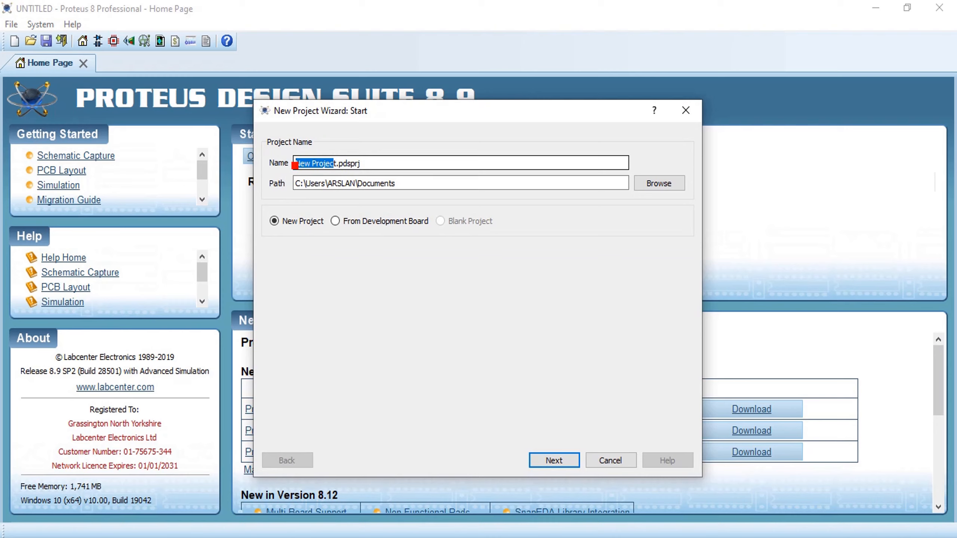
type("Oscillo")
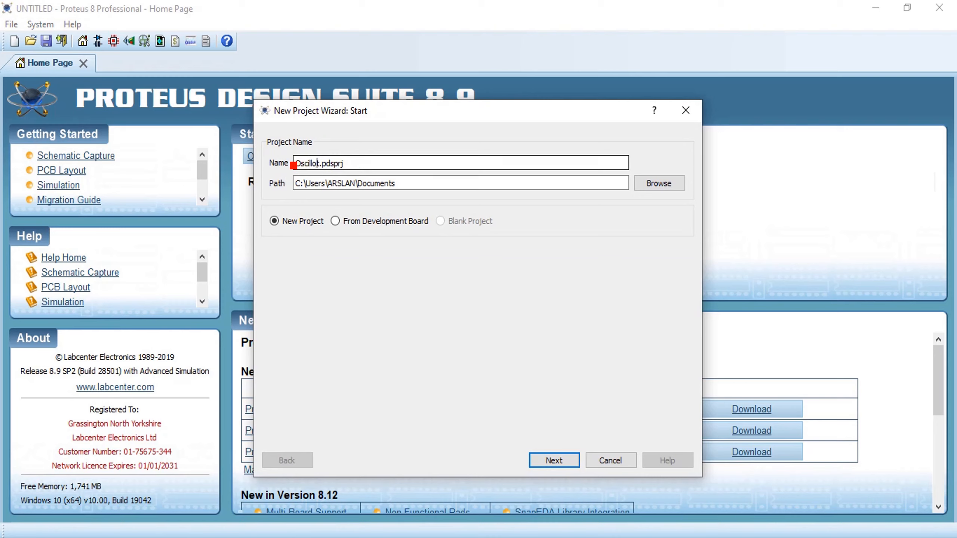
type("scope")
key("Delete")
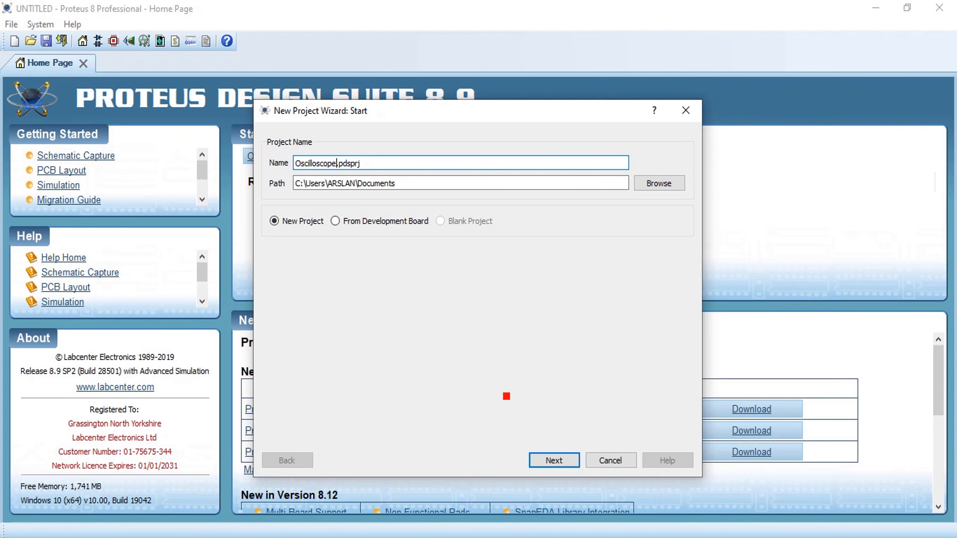
left_click(553, 460)
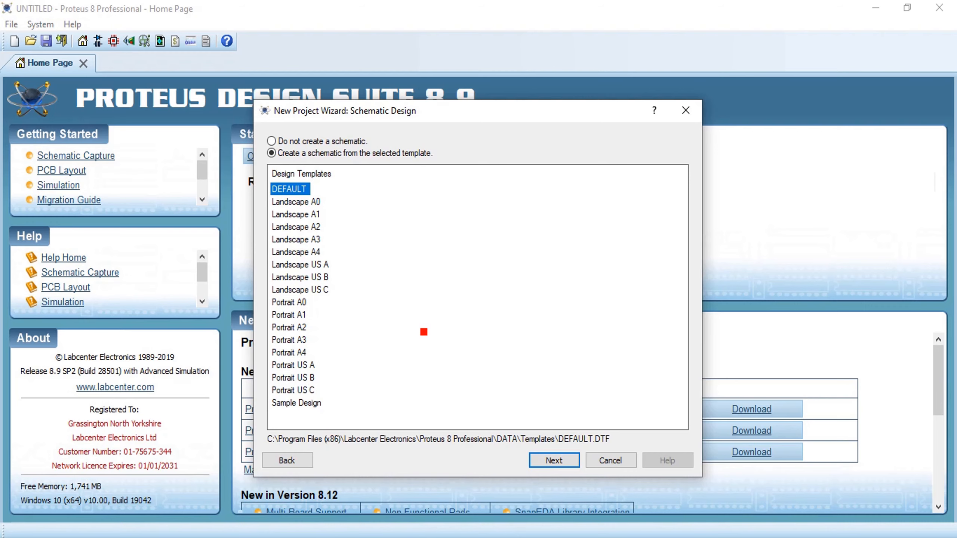
Finish the project setup with the DEFAULT schematic template, no PCB layout and no firmware project
left_click(543, 458)
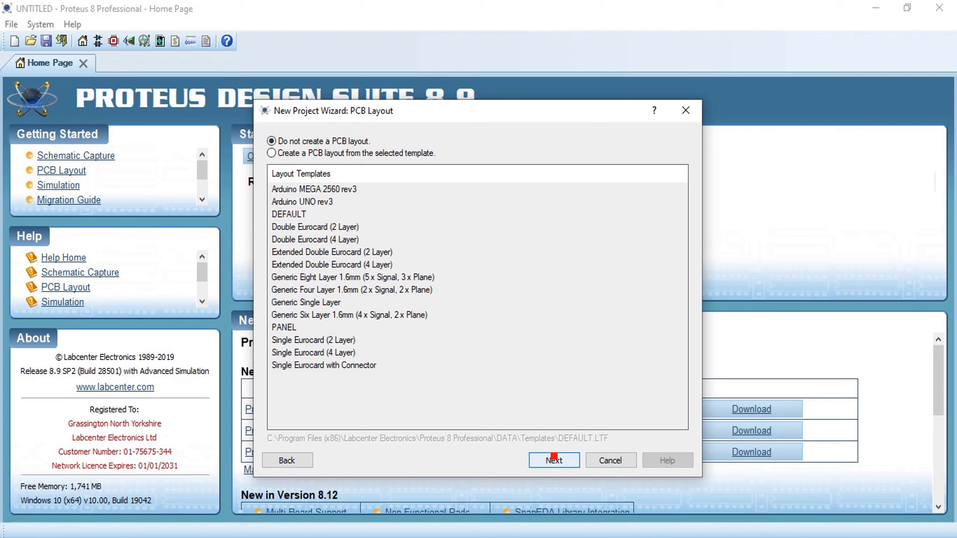
left_click(554, 458)
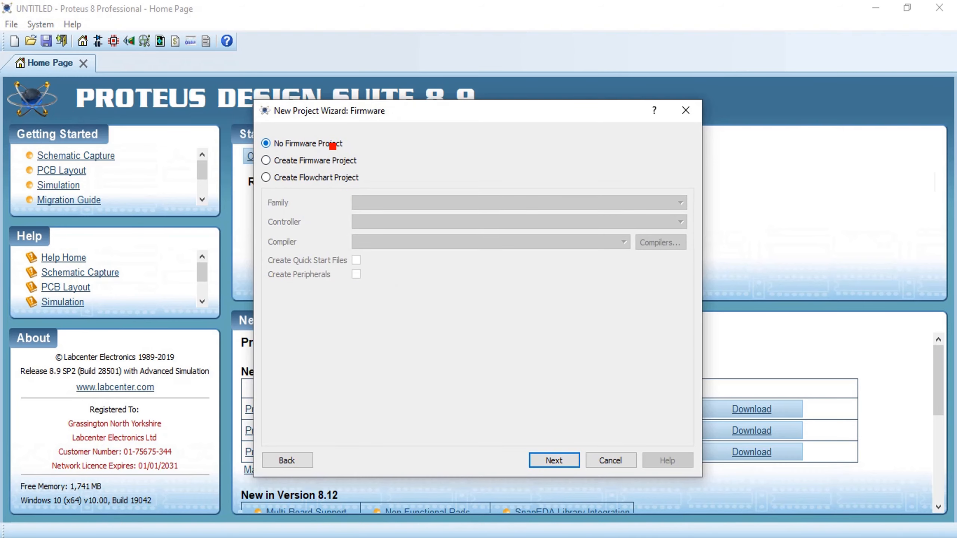
left_click(539, 459)
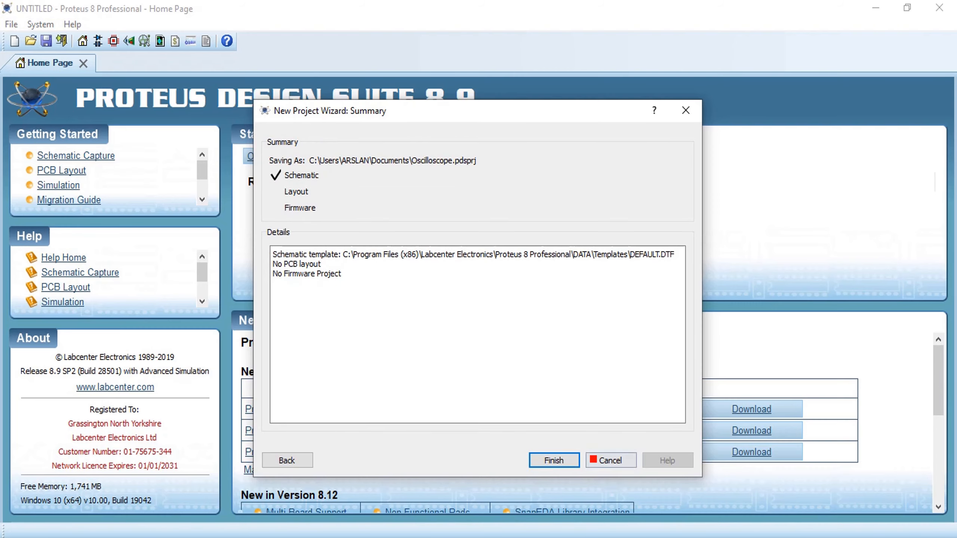
left_click(552, 459)
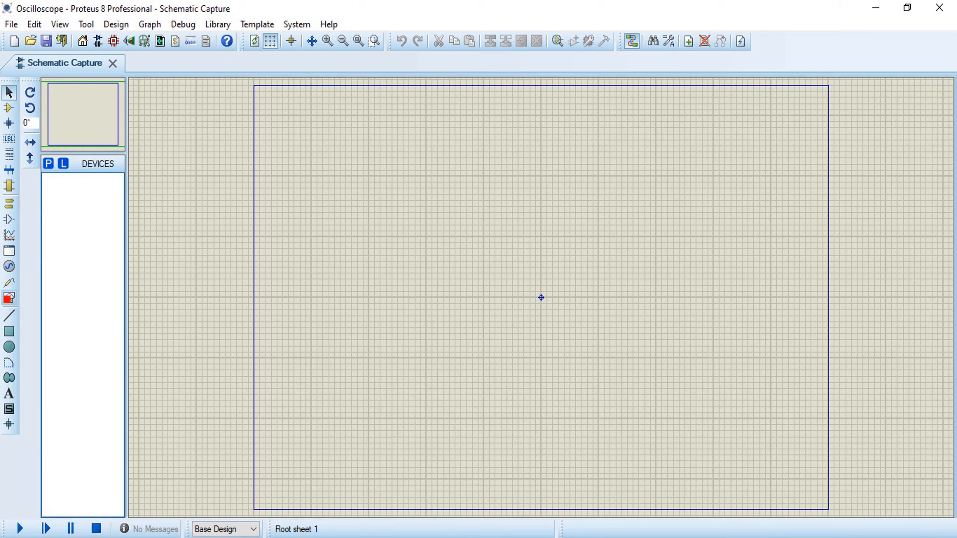
Place a SIGNAL GENERATOR instrument in the left half of the schematic sheet
left_click(9, 298)
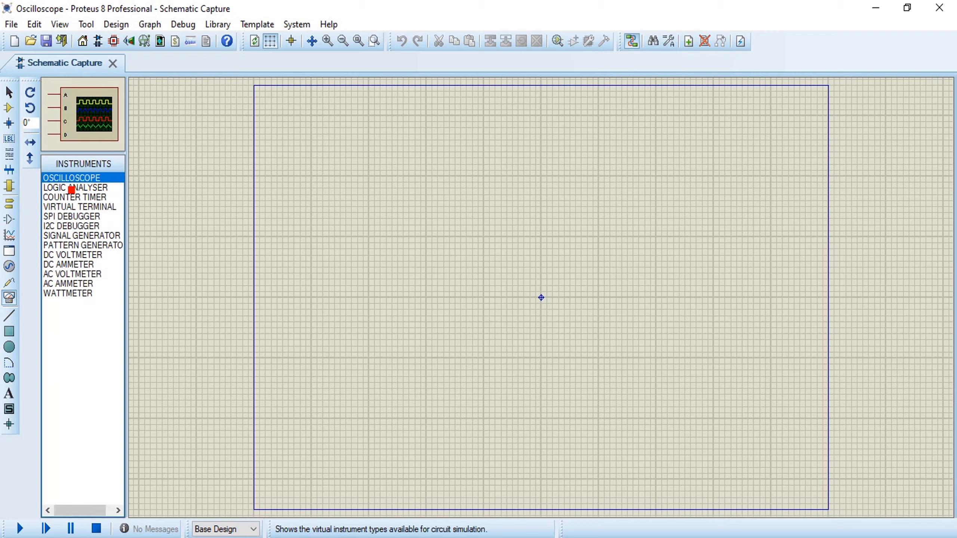
left_click(61, 235)
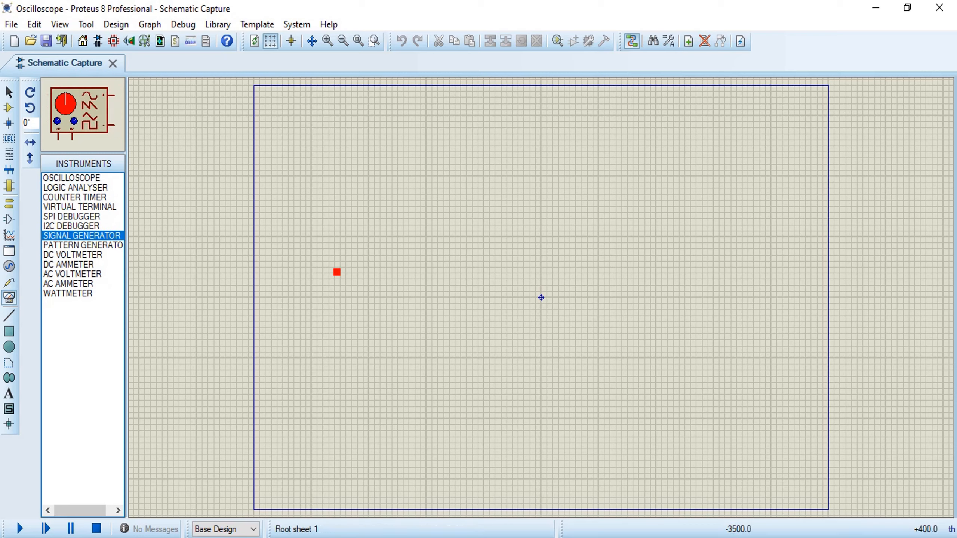
left_click(337, 271)
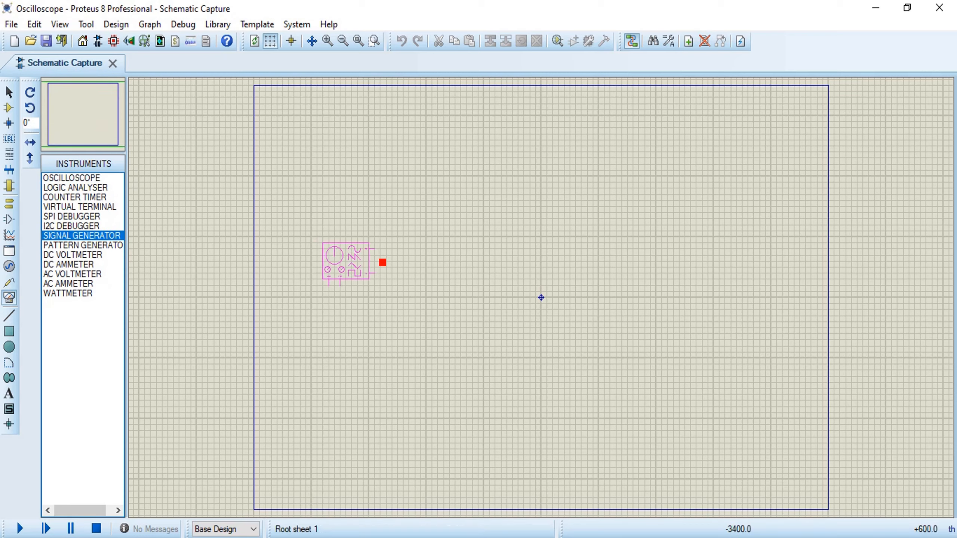
left_click(385, 243)
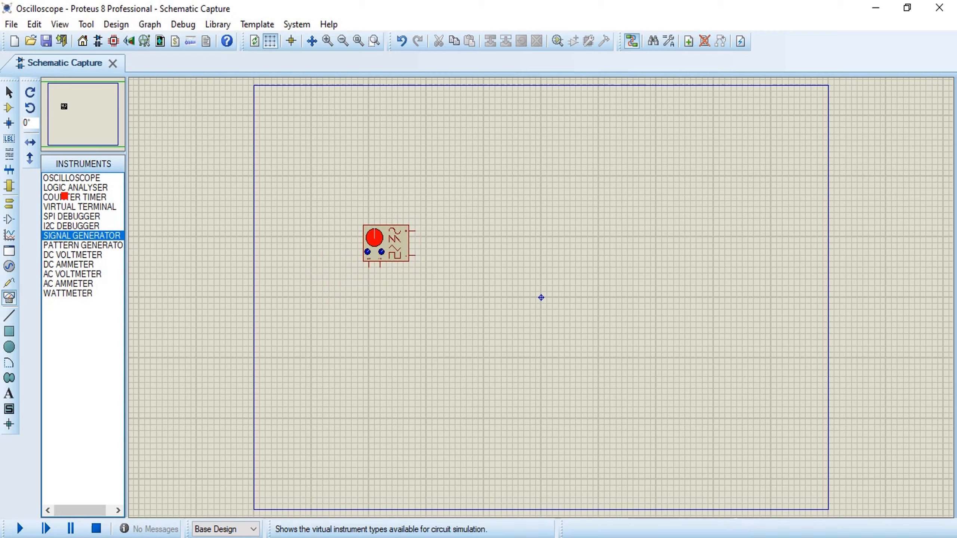
Place an OSCILLOSCOPE instrument to the right of the signal generator, level with it
left_click(64, 177)
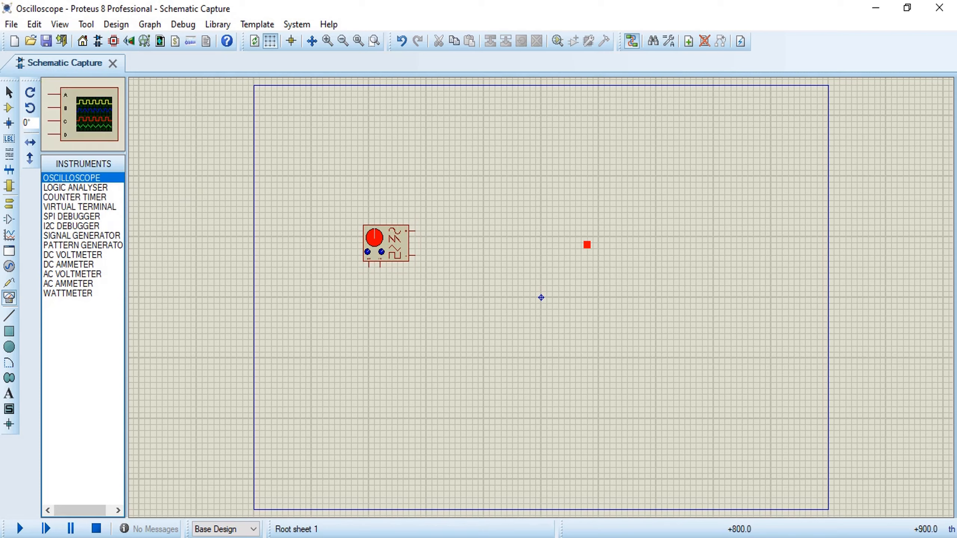
left_click(587, 244)
left_click(587, 251)
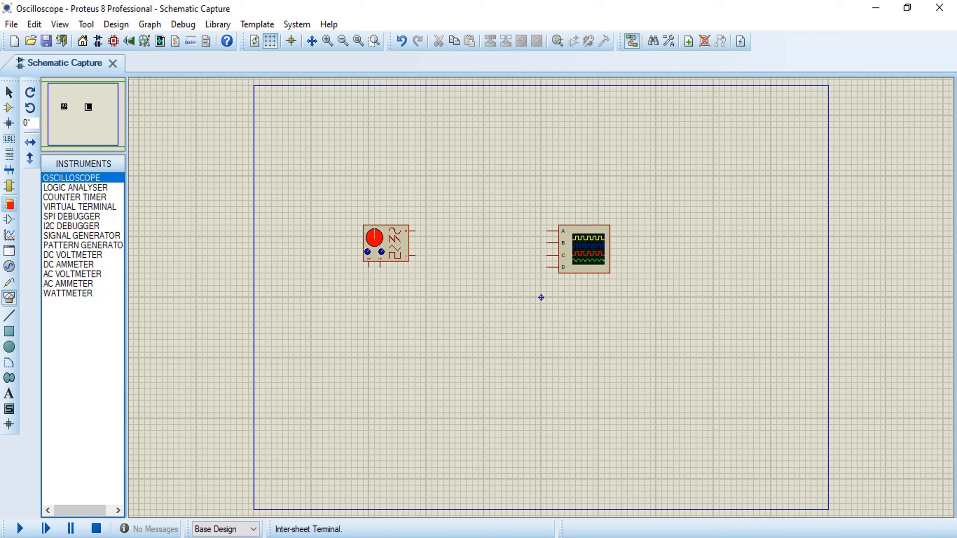
Place a GROUND terminal just below and to the right of the signal generator
left_click(8, 204)
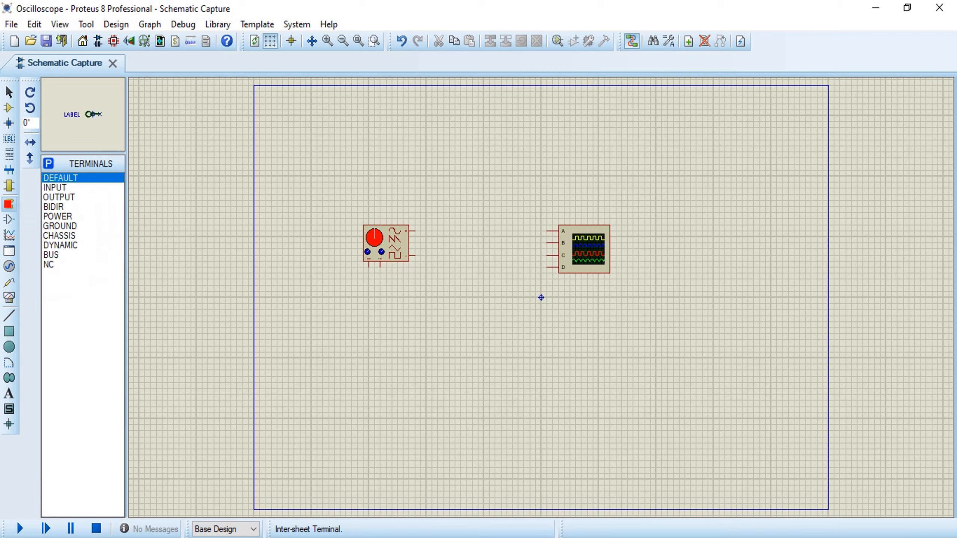
left_click(58, 225)
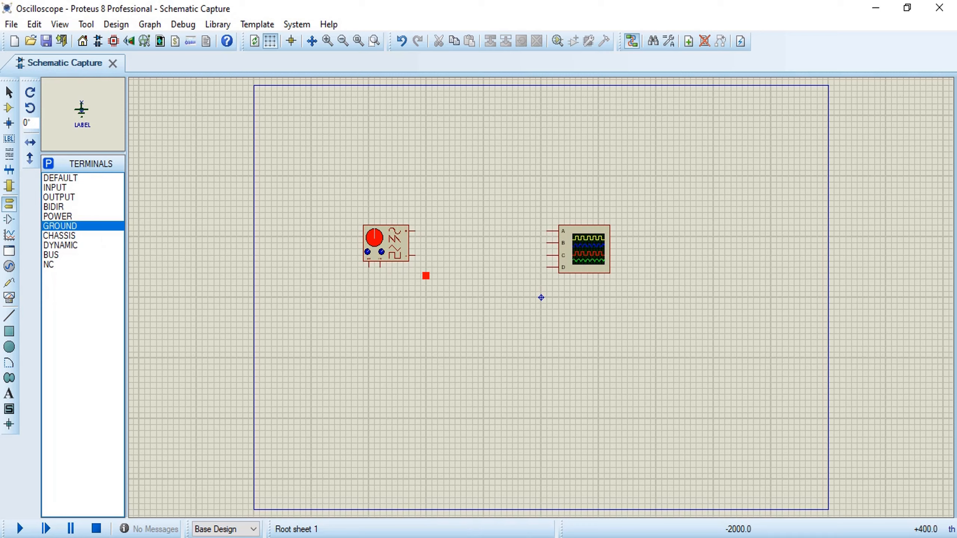
left_click(426, 275)
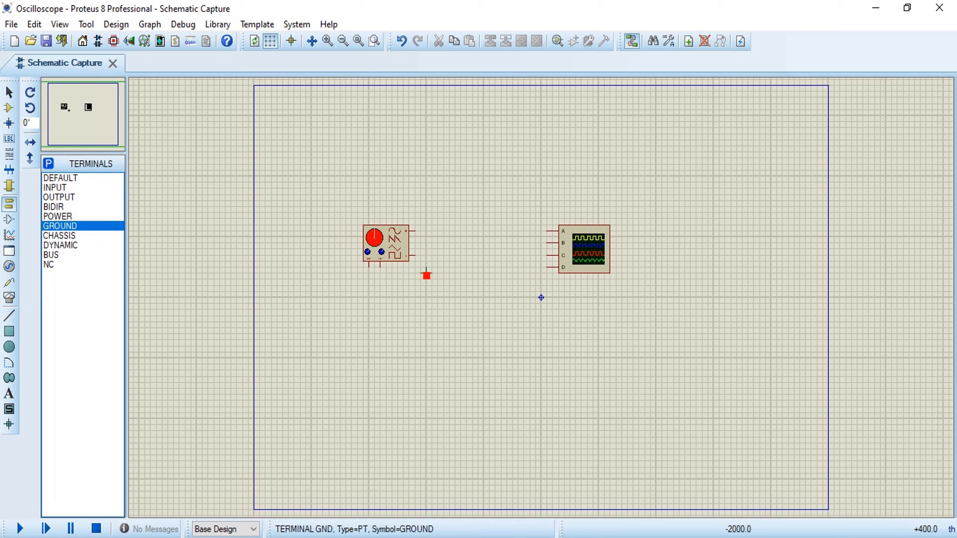
left_click(426, 275)
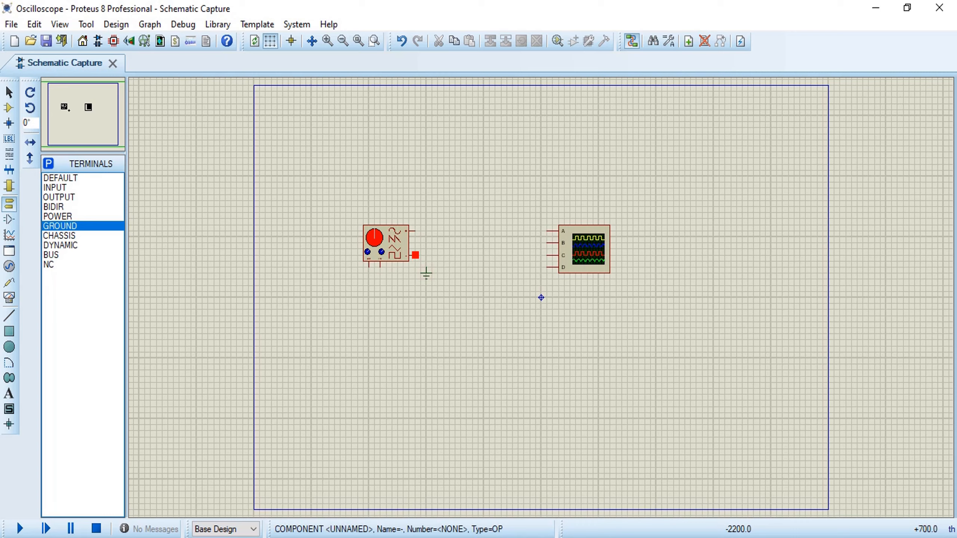
Wire the signal generator's negative output to the ground terminal and its positive output to oscilloscope input A
left_click(415, 255)
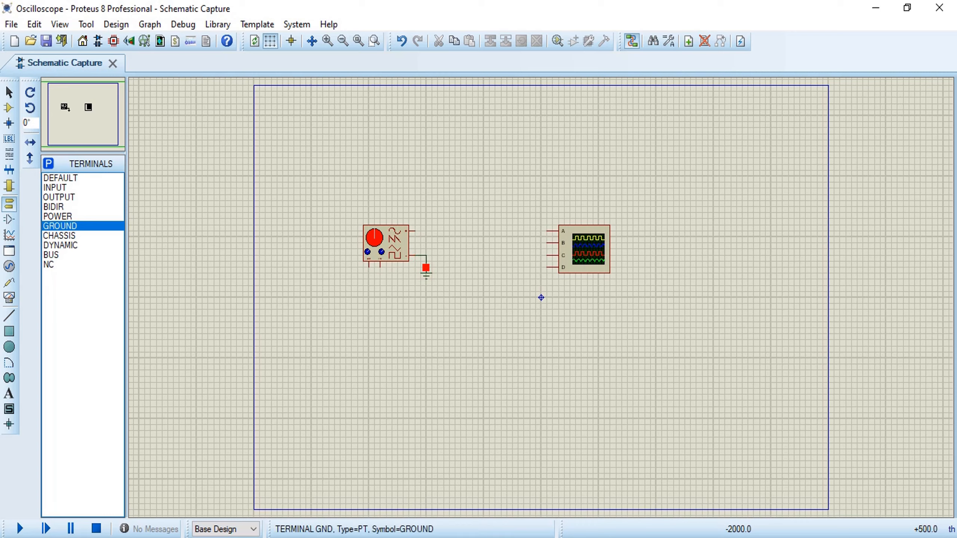
left_click(425, 268)
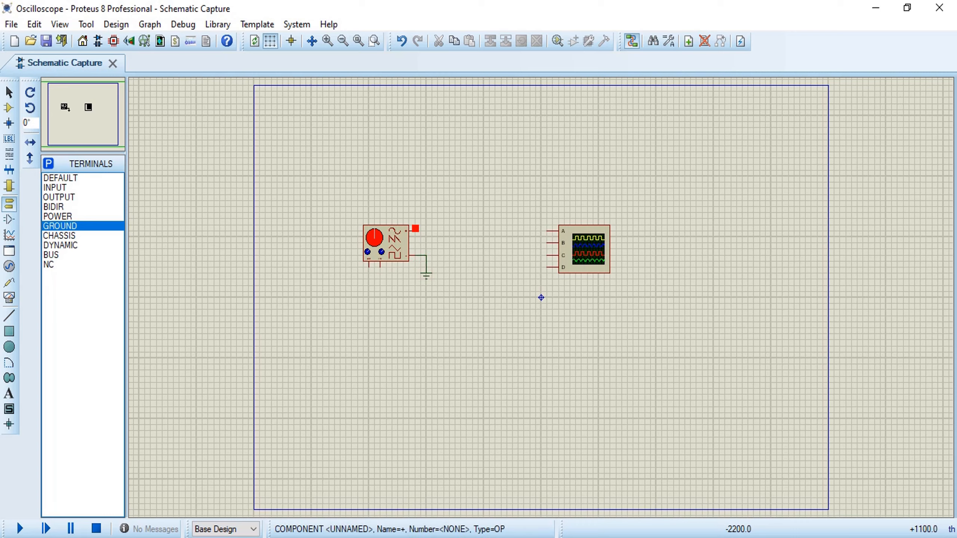
left_click(415, 230)
left_click(550, 231)
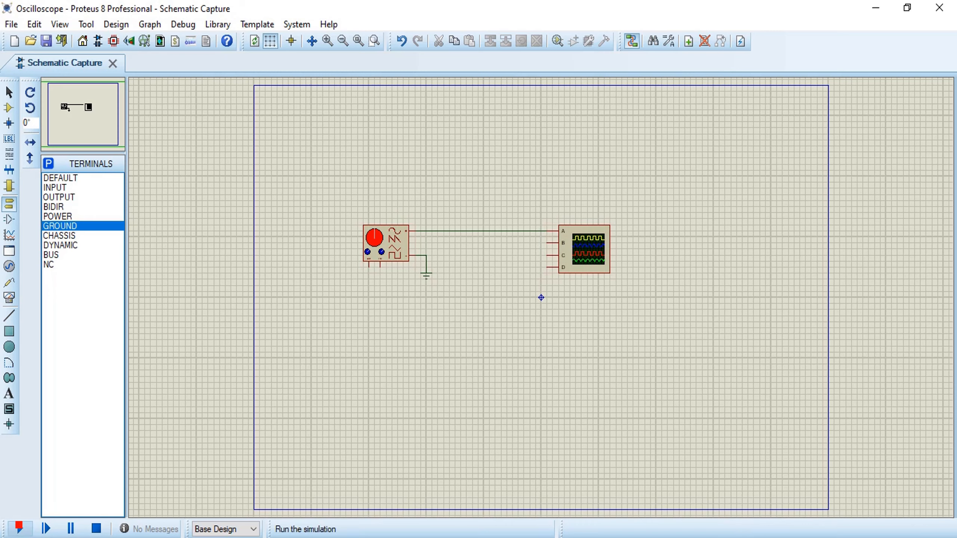
Run the simulation and arrange the signal generator and oscilloscope windows side by side without overlap
left_click(16, 529)
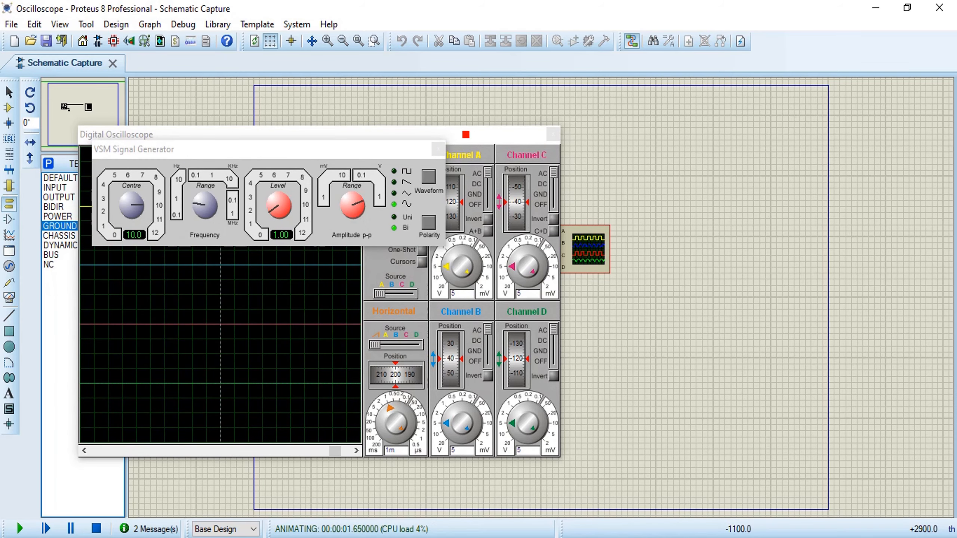
left_click_drag(466, 134, 657, 134)
left_click_drag(407, 134, 605, 138)
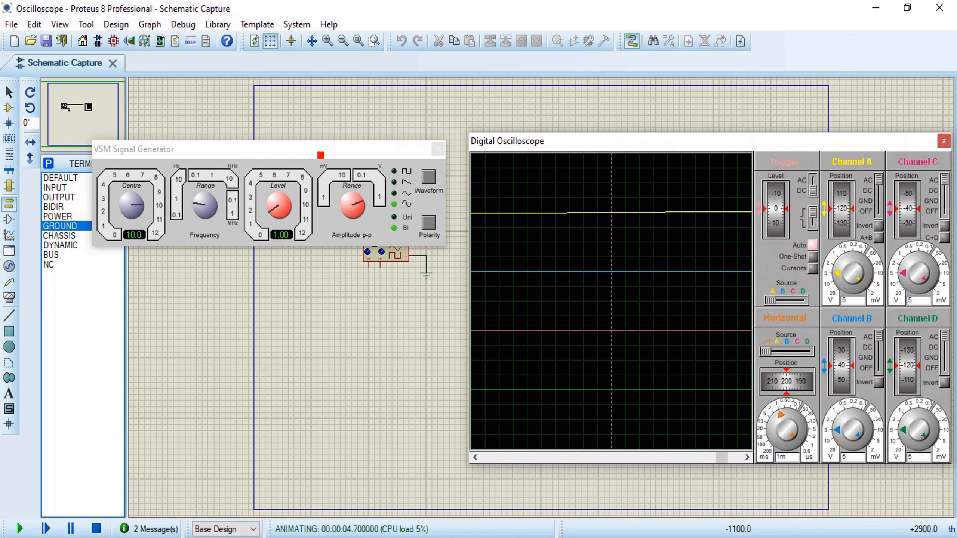
left_click_drag(317, 151, 305, 254)
left_click_drag(546, 141, 538, 156)
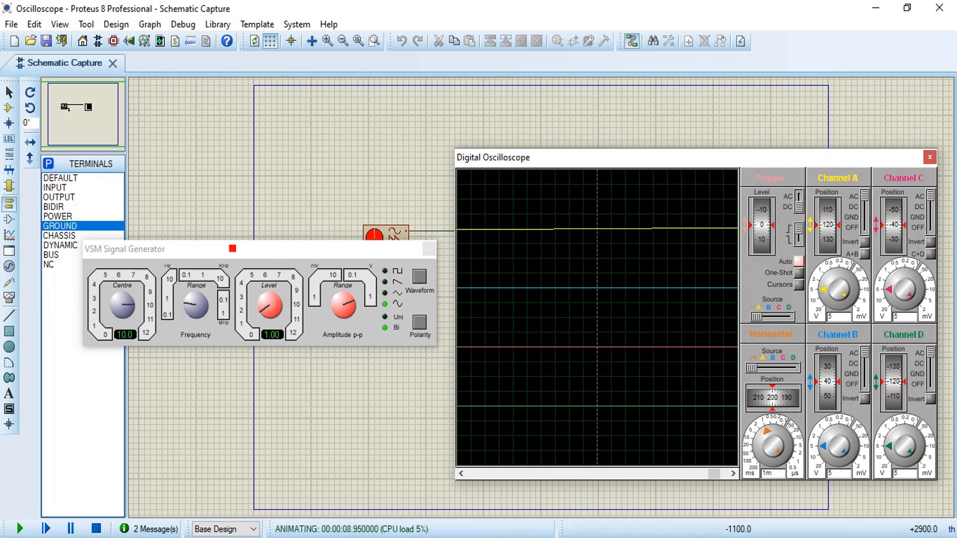
left_click(233, 249)
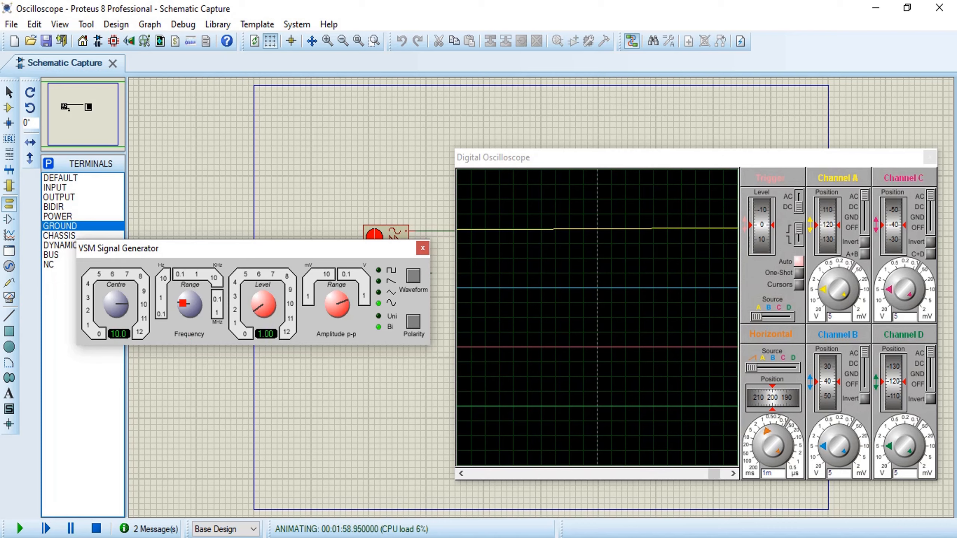
Set the signal generator's frequency to 1.00K and its amplitude level to 10.0
left_click(182, 302)
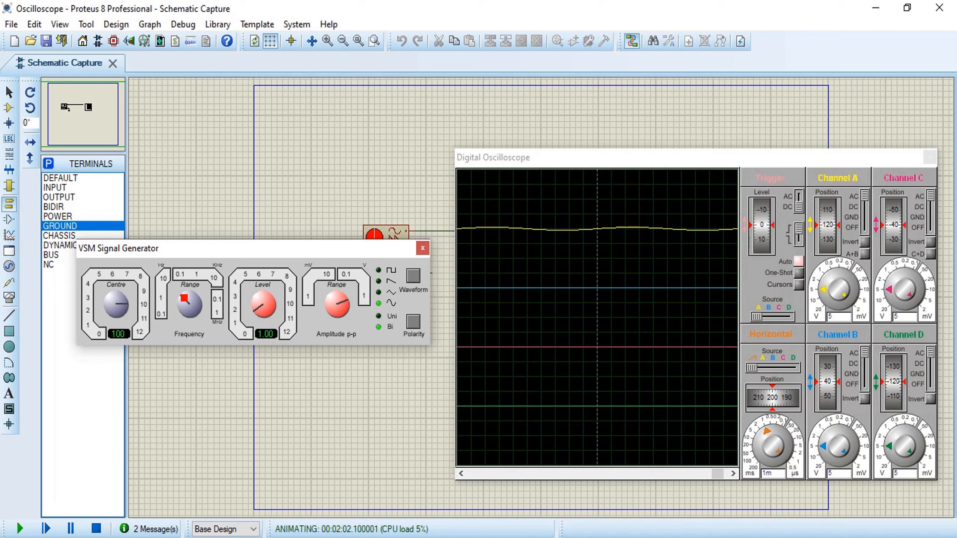
left_click(184, 298)
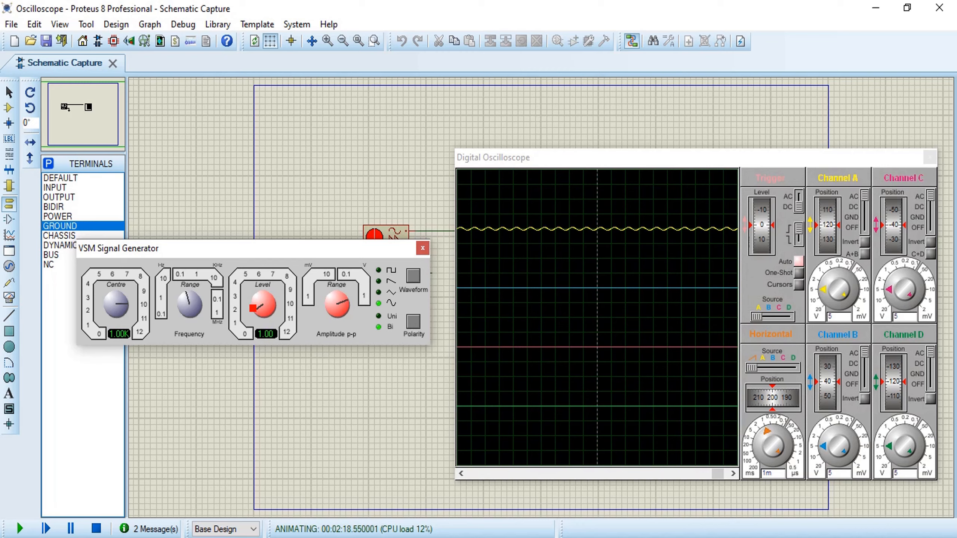
mouse_move(255, 309)
left_mouse_down()
mouse_move(258, 288)
mouse_move(277, 305)
left_mouse_up()
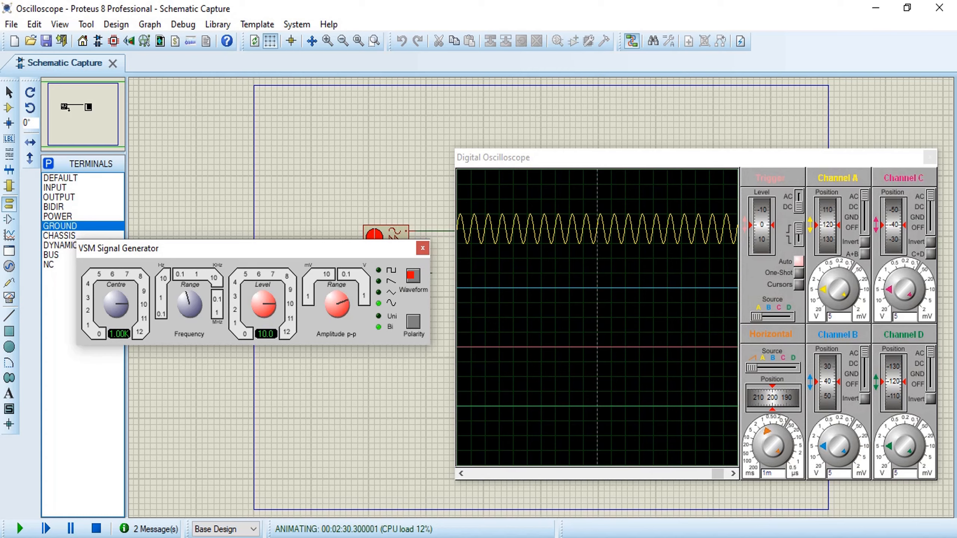
Cycle the generator's waveform through triangle, sawtooth and square back to sine, keeping the bipolar polarity
left_click(411, 276)
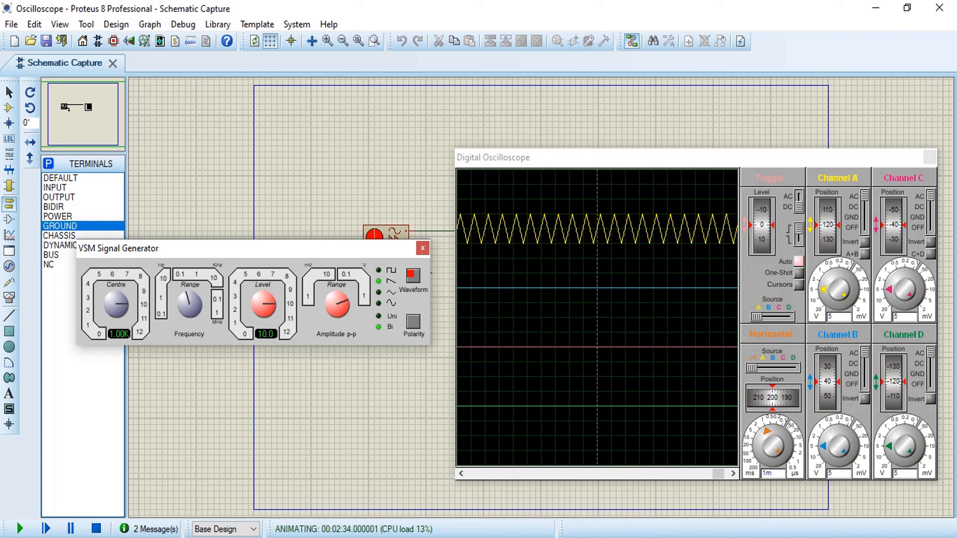
left_click(411, 275)
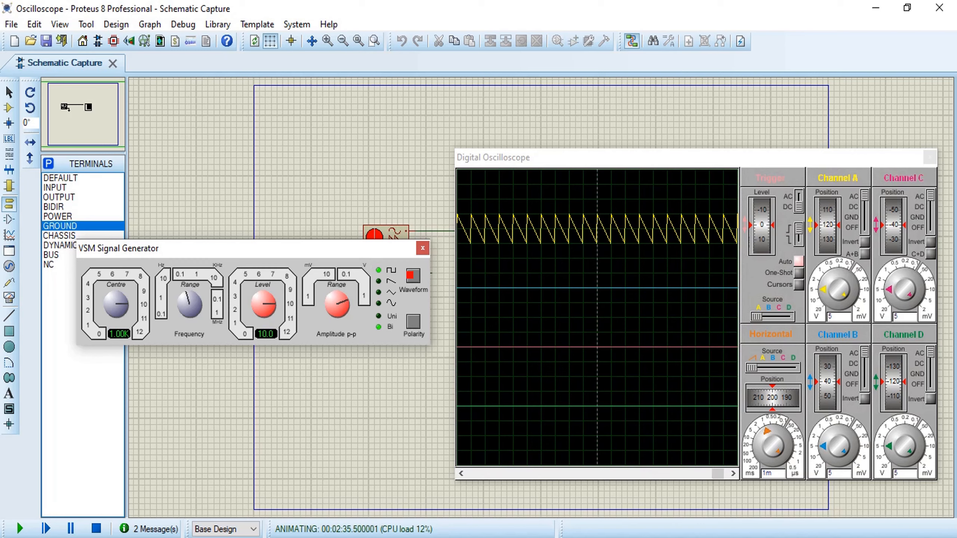
left_click(412, 276)
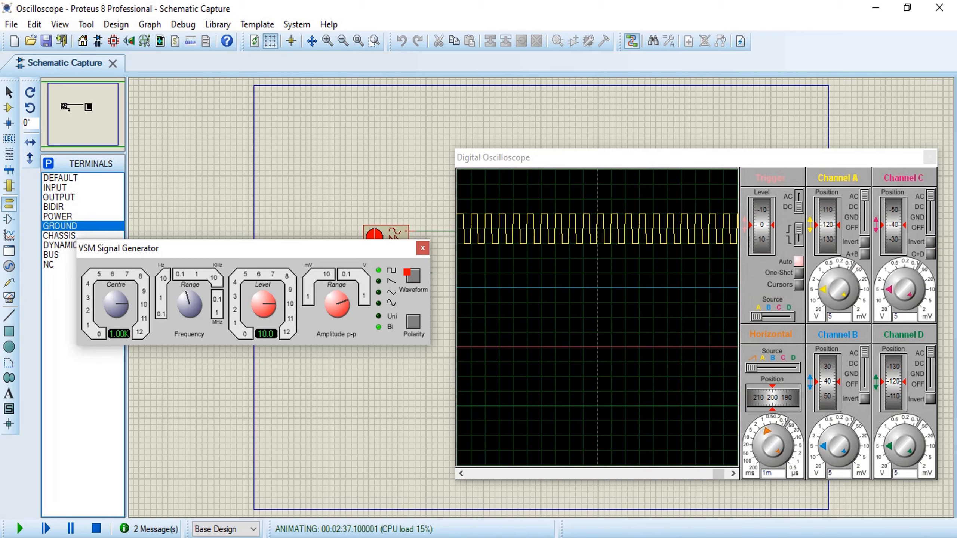
left_click(413, 275)
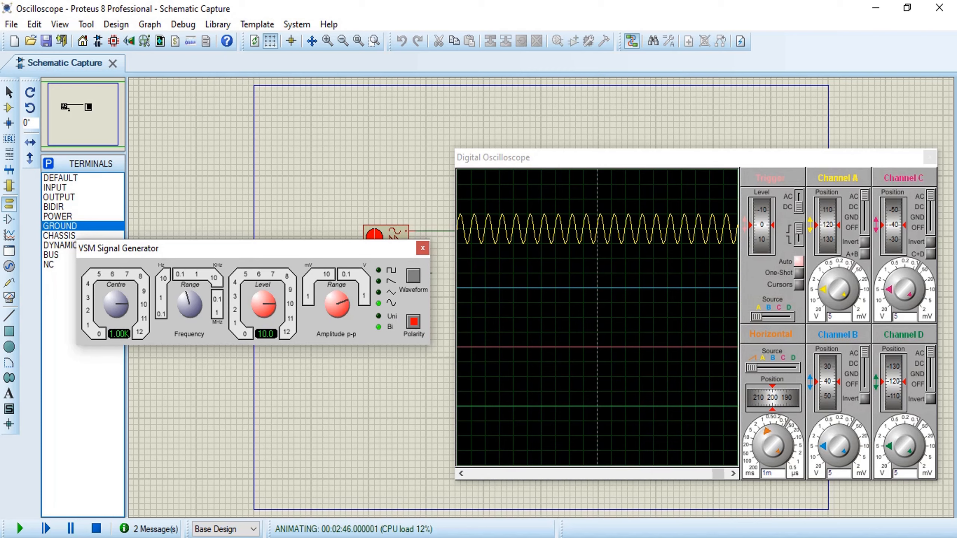
left_click(414, 322)
Rearrange the signal generator and oscilloscope windows so the oscilloscope's display and controls are fully in view over the schematic
left_click(578, 160)
left_click_drag(385, 248, 569, 227)
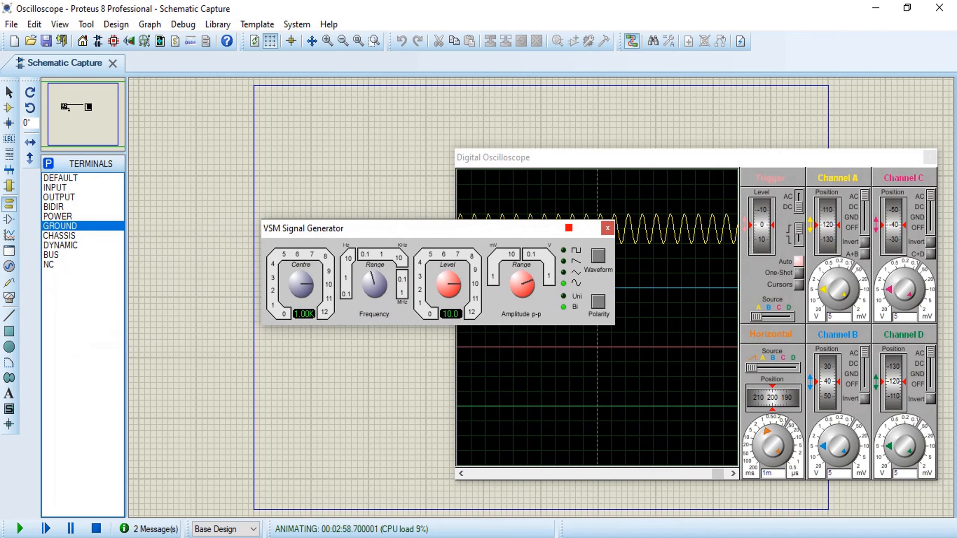
left_click_drag(642, 157, 459, 162)
left_click_drag(537, 157, 345, 169)
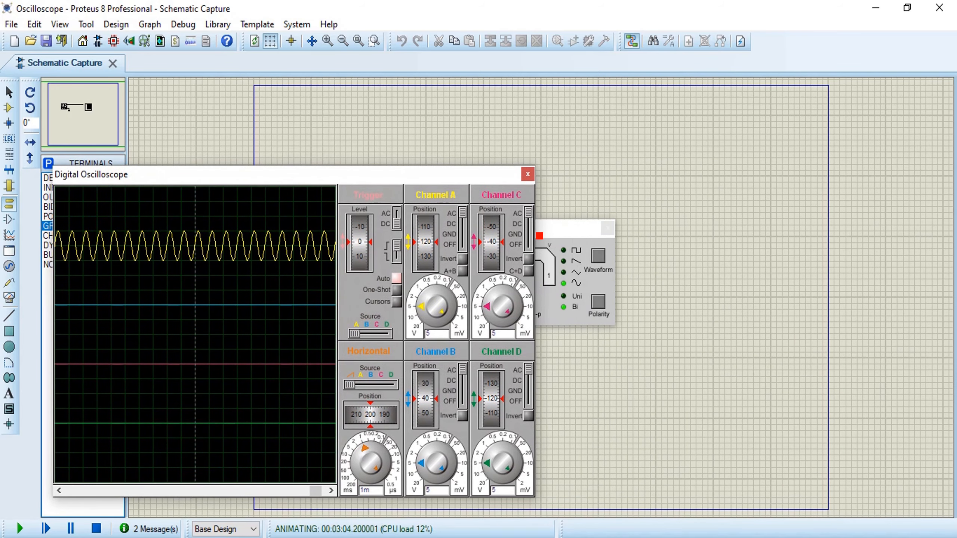
left_click_drag(561, 232, 524, 357)
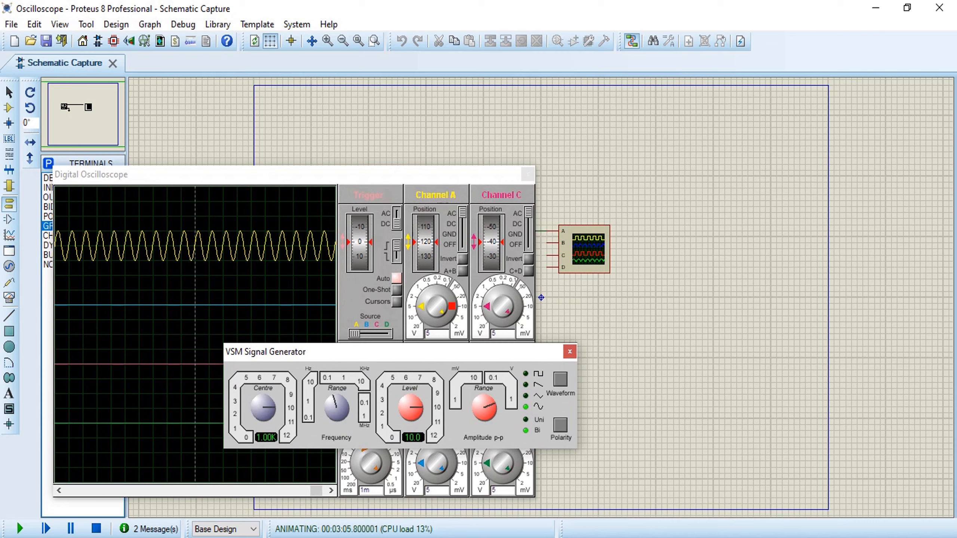
left_click(406, 172)
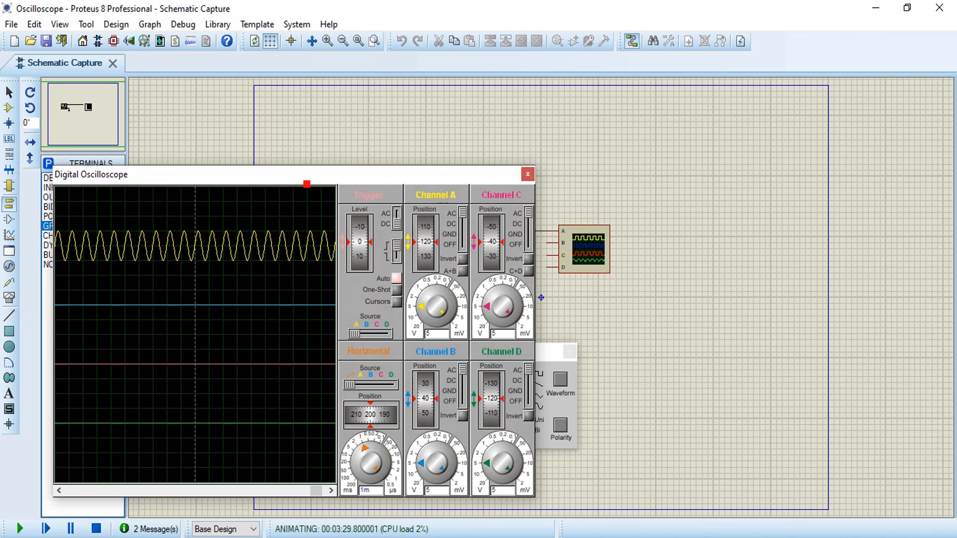
left_click_drag(308, 175, 477, 160)
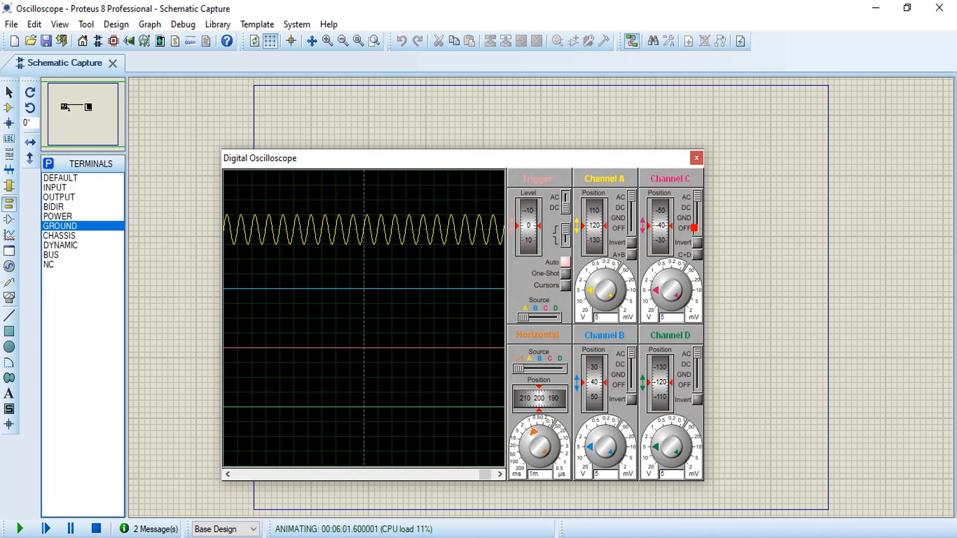
Switch oscilloscope channels C, B and D off and set channel A's vertical position to 0
left_click(695, 228)
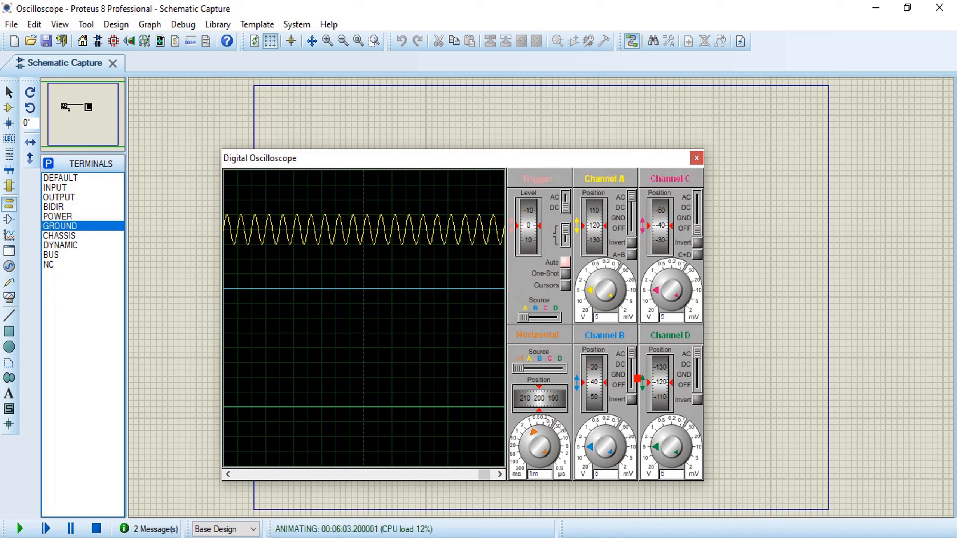
left_click(632, 385)
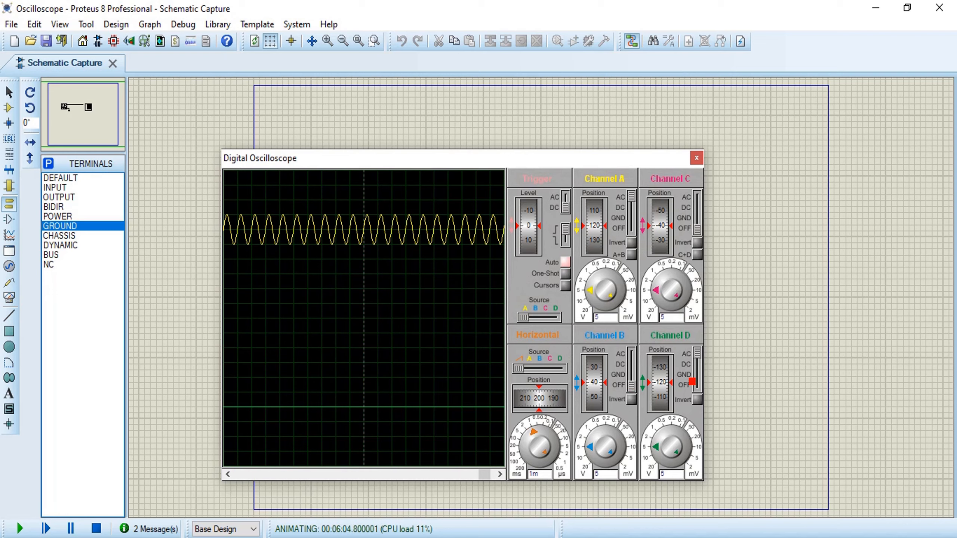
left_click(694, 384)
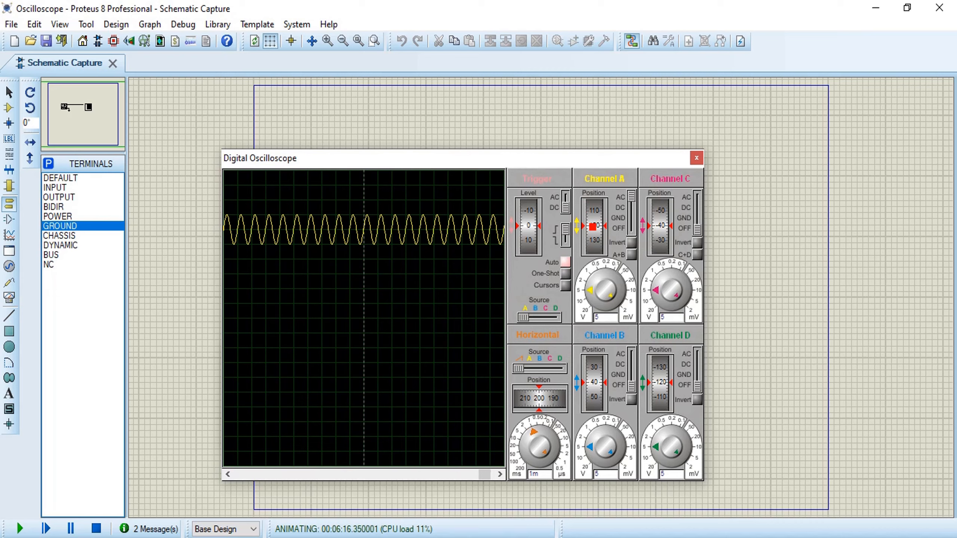
mouse_move(593, 222)
left_mouse_down()
mouse_move(593, 246)
mouse_move(590, 223)
left_mouse_up()
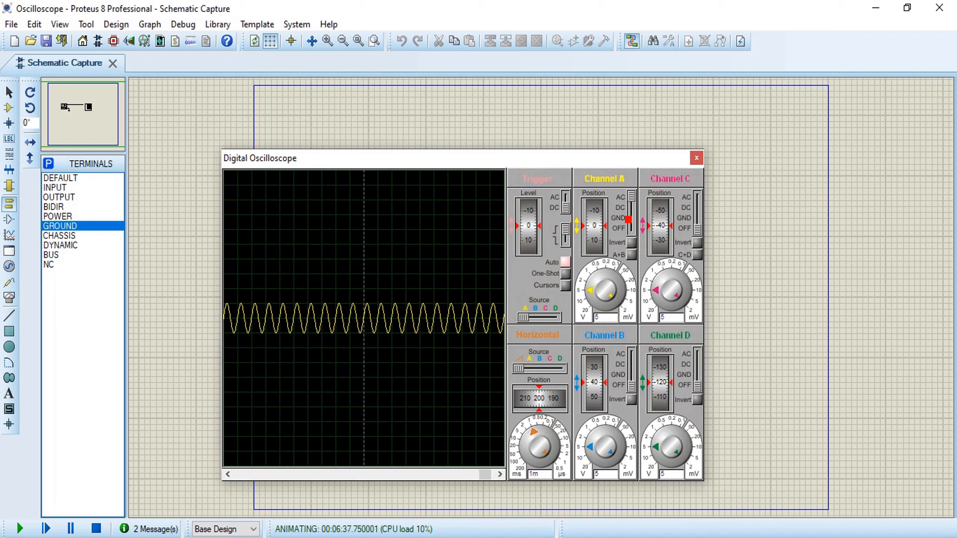
Try channel A's GND and OFF settings and horizontal source A, restoring AC coupling and the original timebase source
left_click(628, 218)
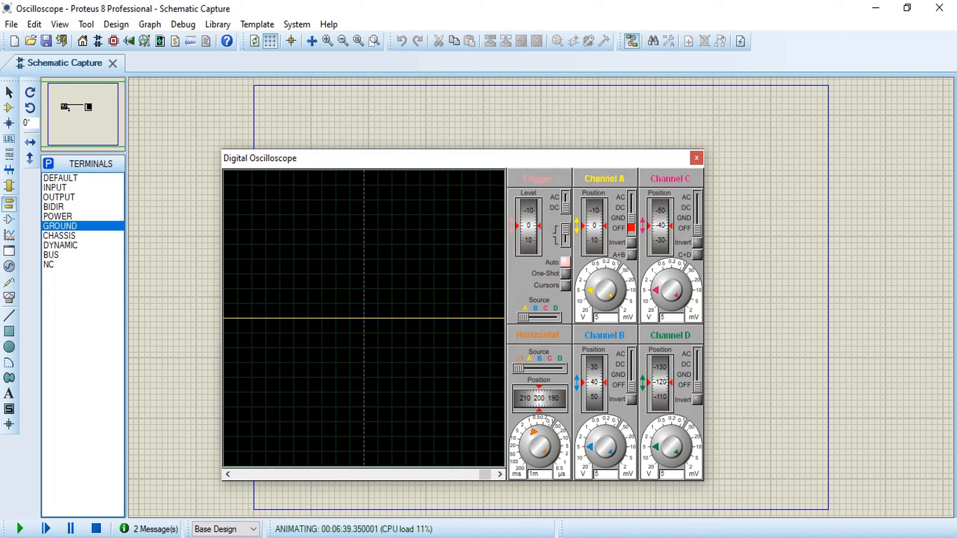
left_click(631, 228)
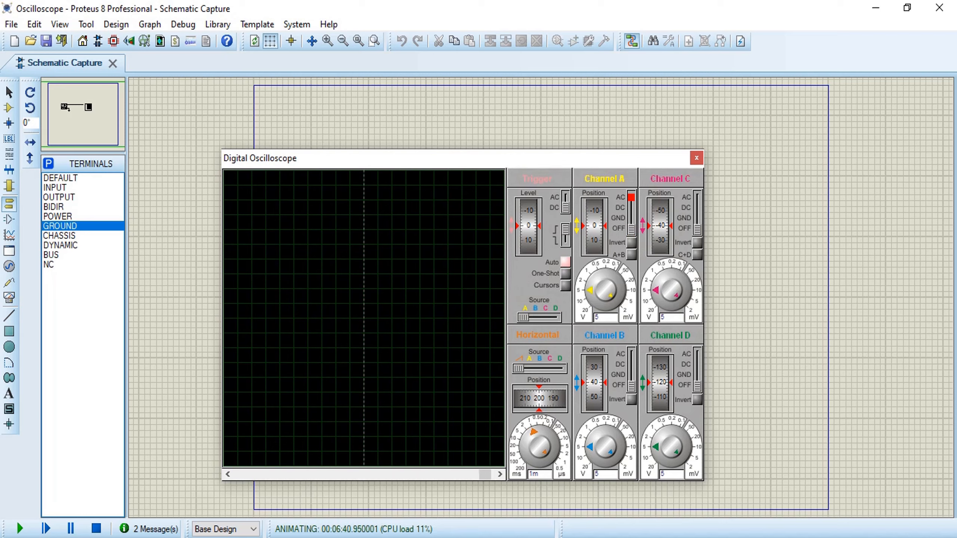
left_click(630, 196)
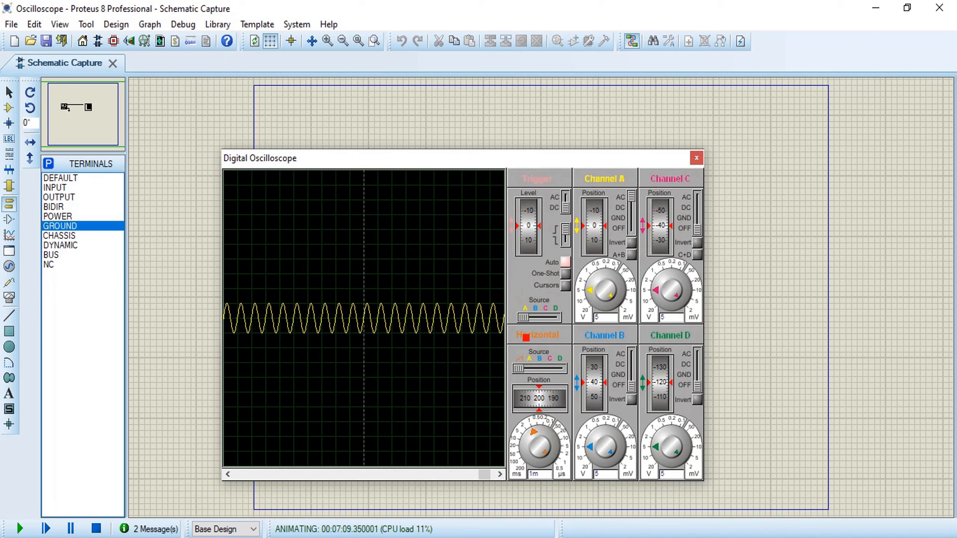
left_click(528, 366)
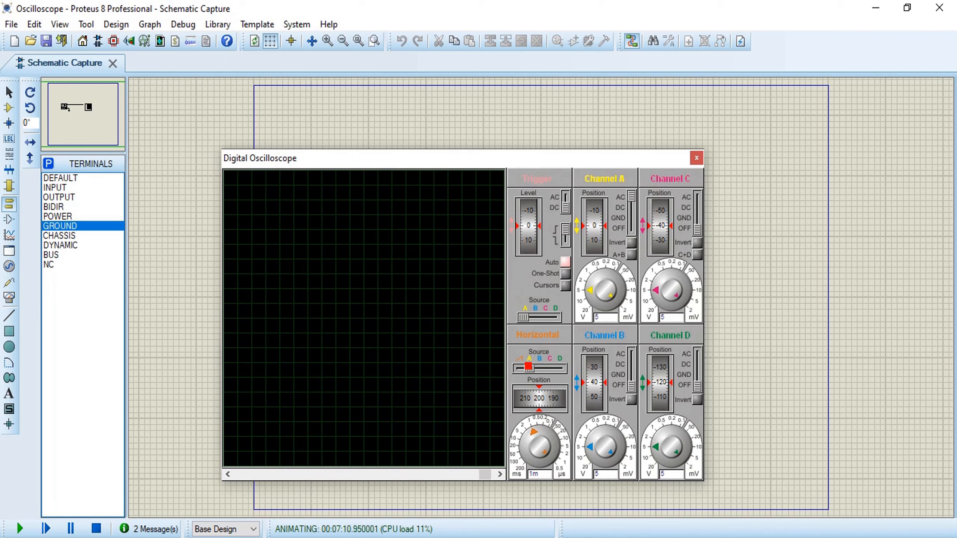
left_click(521, 365)
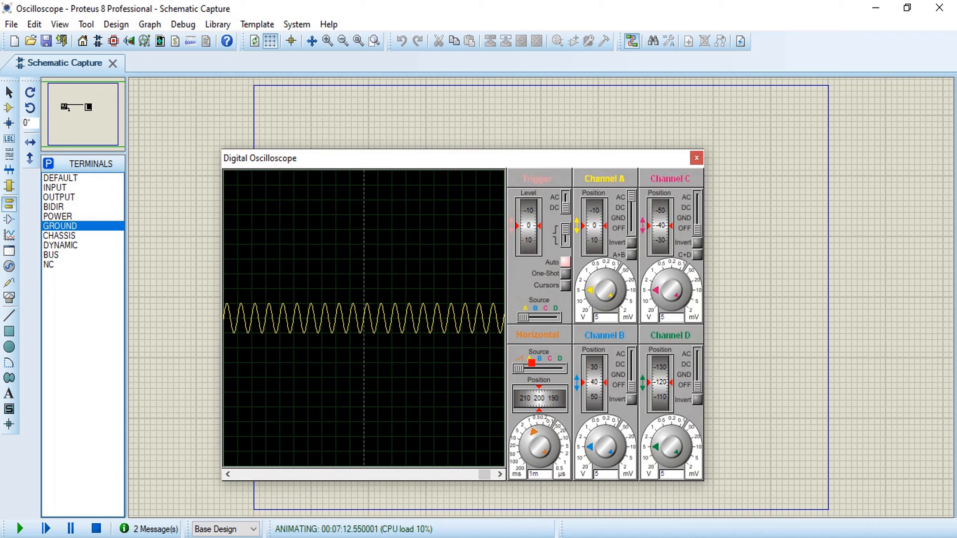
Shift the oscilloscope's horizontal position to 210, then 0, and finally set it to 220
left_click_drag(535, 392, 536, 392)
mouse_move(537, 399)
left_mouse_down()
mouse_move(528, 400)
mouse_move(541, 398)
left_mouse_up()
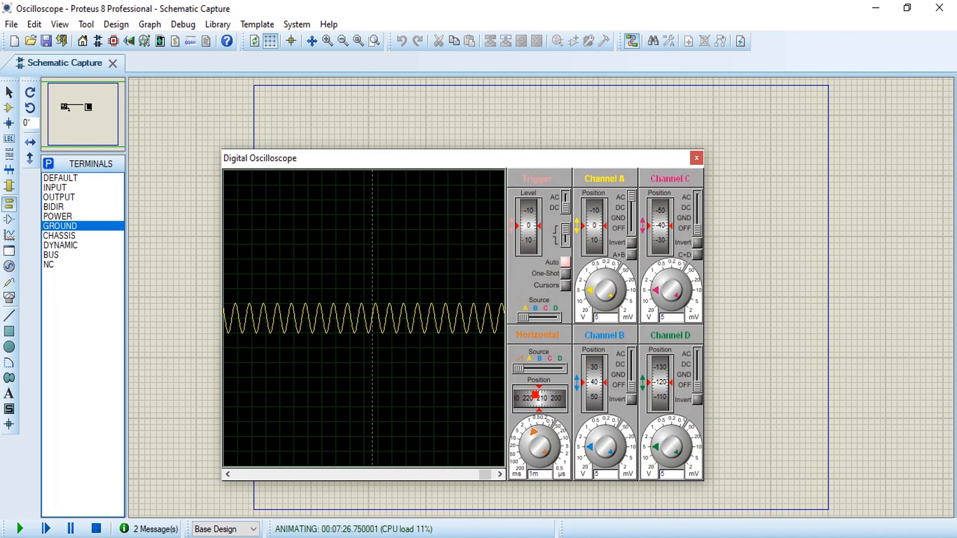
double_click(535, 395)
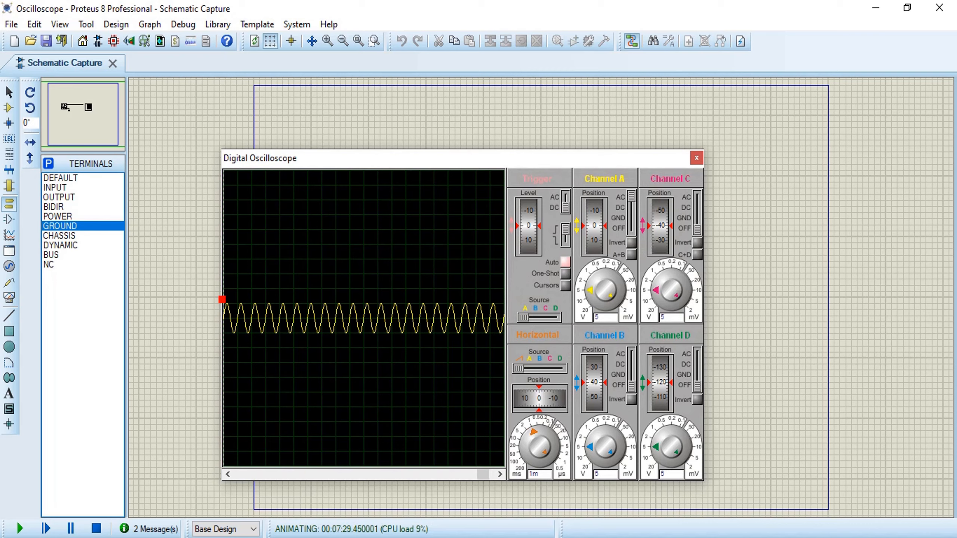
left_click_drag(524, 397, 550, 398)
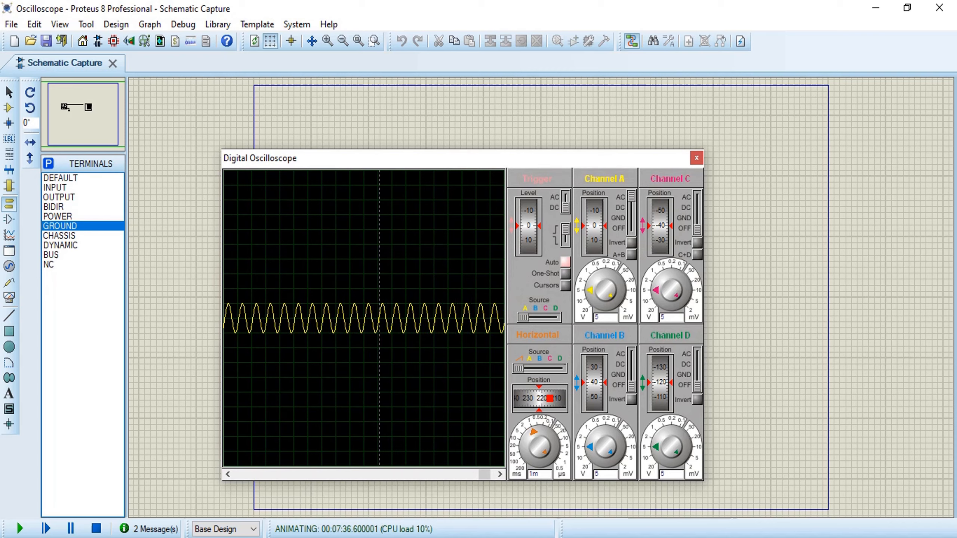
left_click_drag(550, 399, 549, 398)
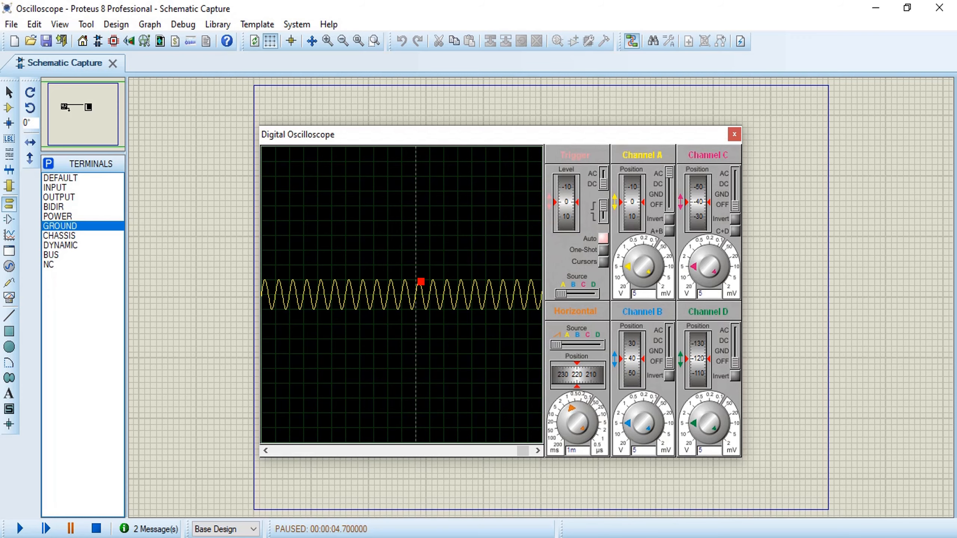
Move the oscilloscope and signal generator windows apart and bring the oscilloscope to the front
left_click_drag(368, 138, 516, 132)
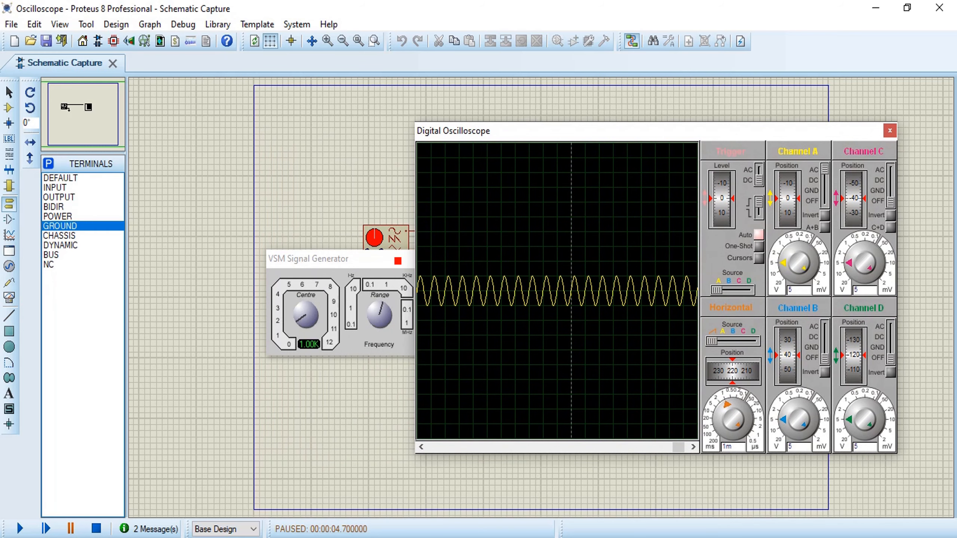
left_click_drag(401, 260, 257, 252)
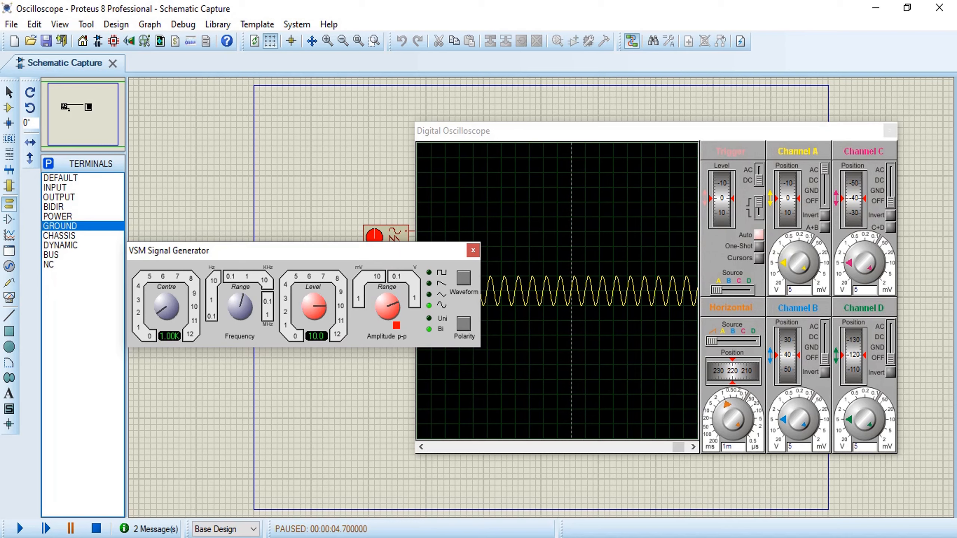
left_click(535, 131)
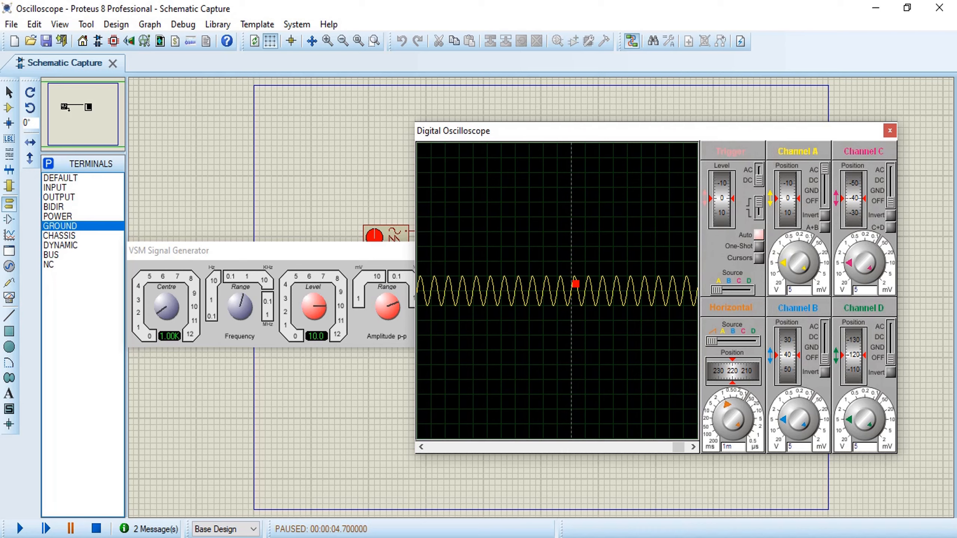
Try channel A's vertical scale at 2 V and 1 V per division and return it to 5 V
left_click(784, 258)
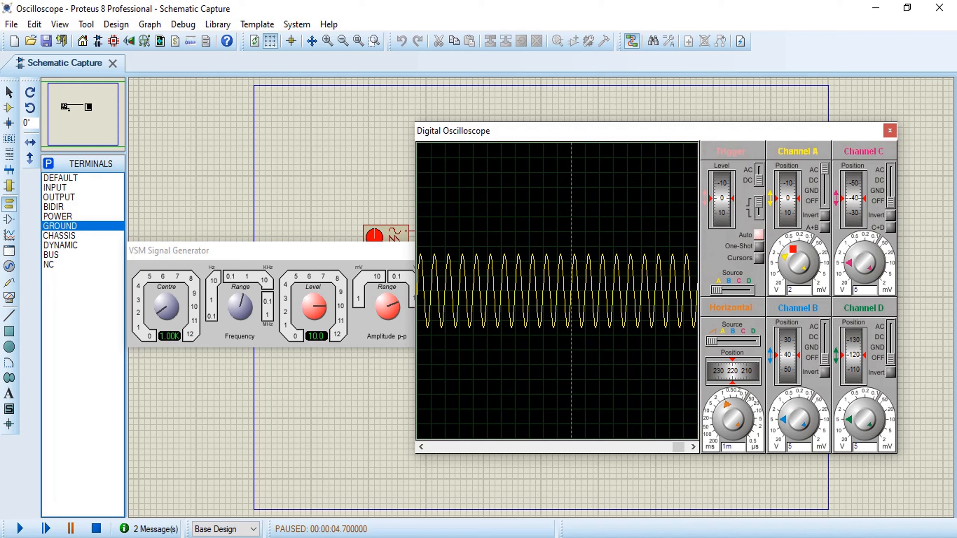
left_click(785, 249)
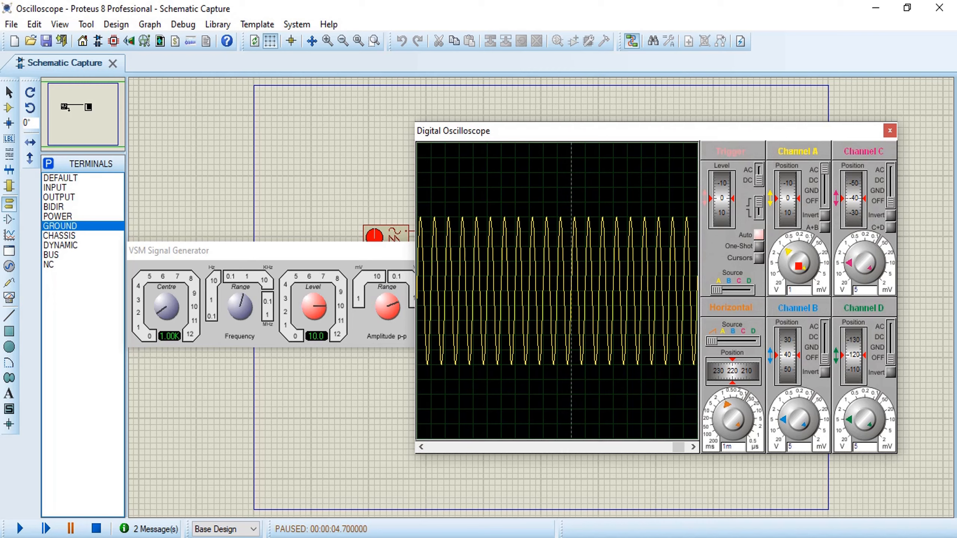
left_click_drag(794, 267, 794, 274)
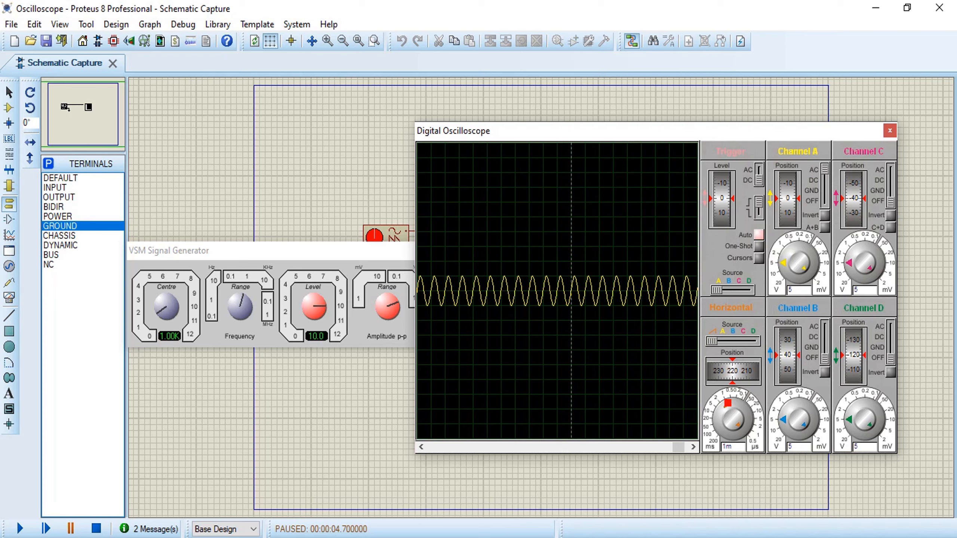
Switch the horizontal timebase between 0.5m and 1m, leave it at 0.5m, and set the trigger coupling to DC
left_click(728, 404)
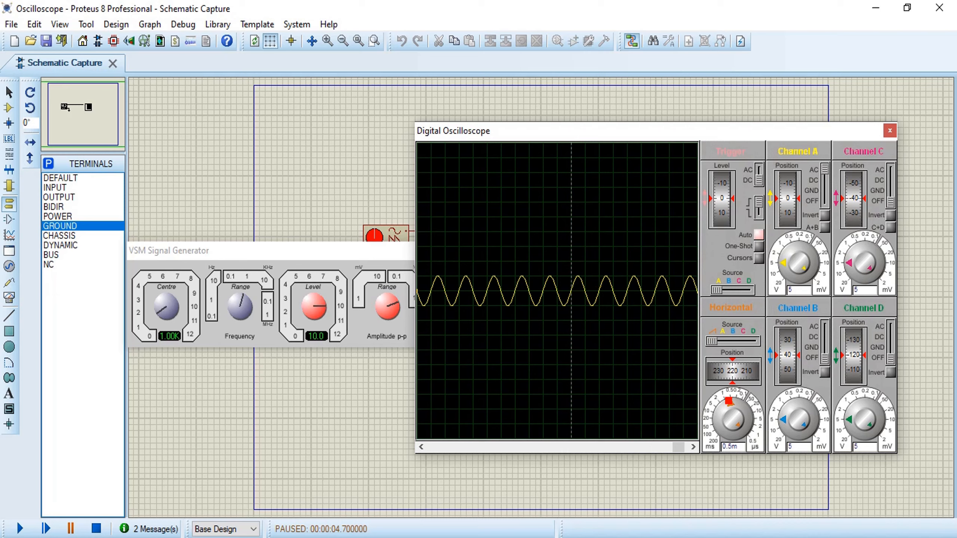
left_click(728, 401)
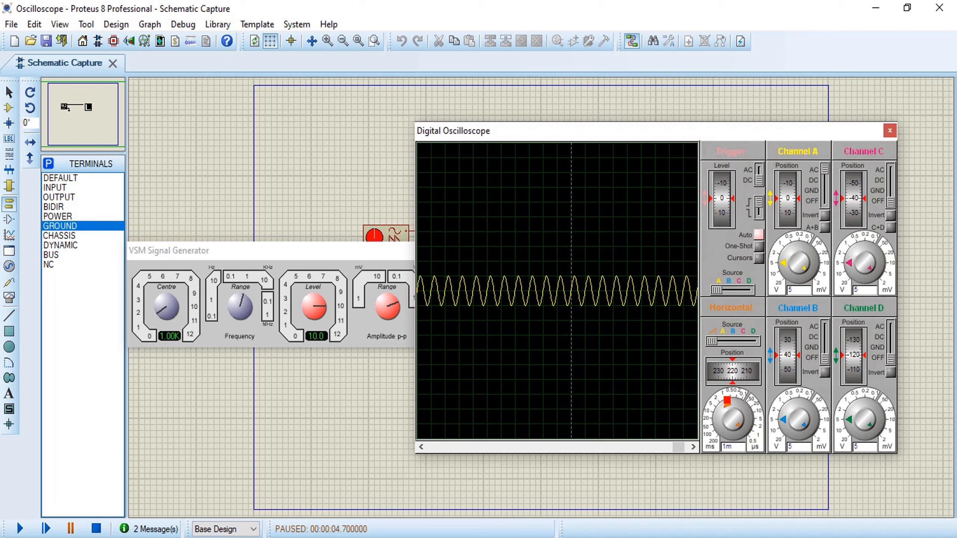
left_click(727, 400)
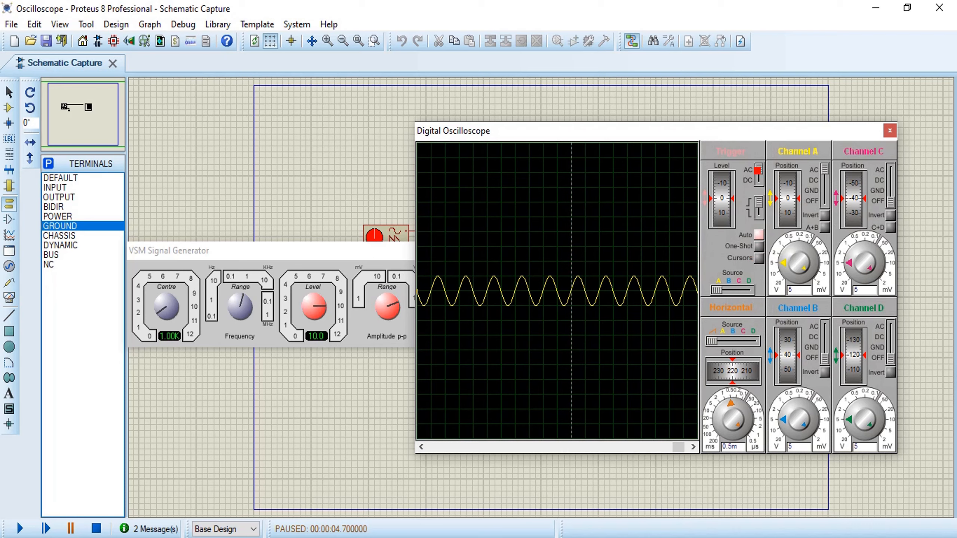
left_click(757, 178)
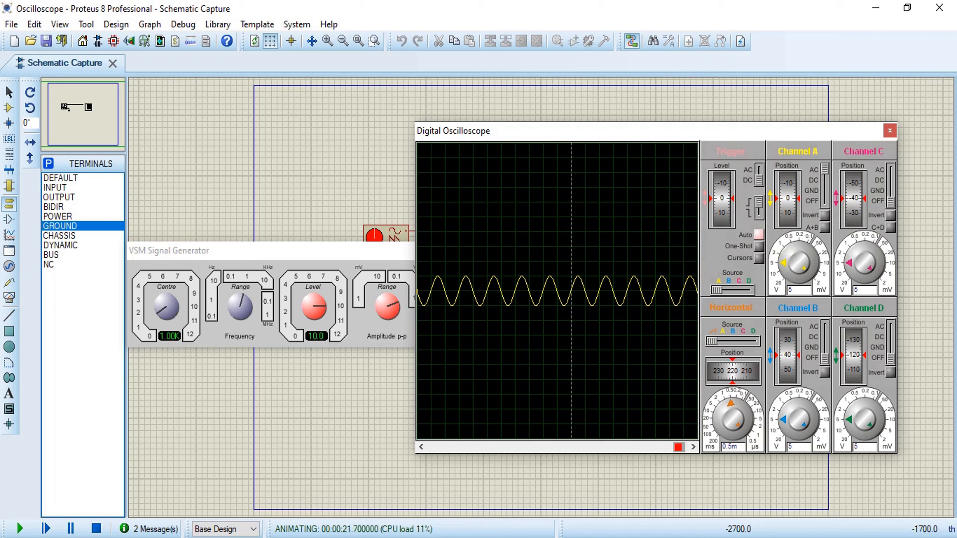
Capture a one-shot trace on the oscilloscope and turn on the measurement cursors
left_click_drag(680, 447, 681, 447)
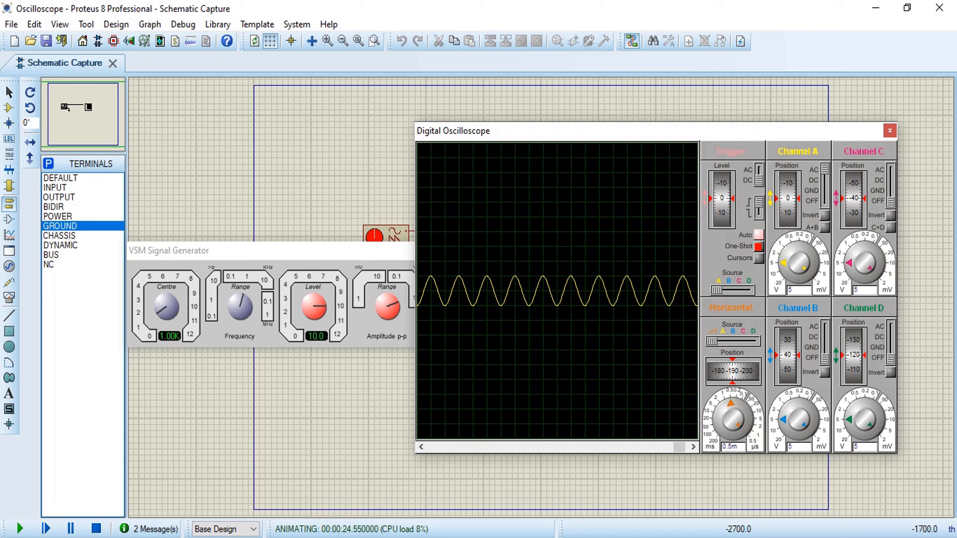
left_click(757, 247)
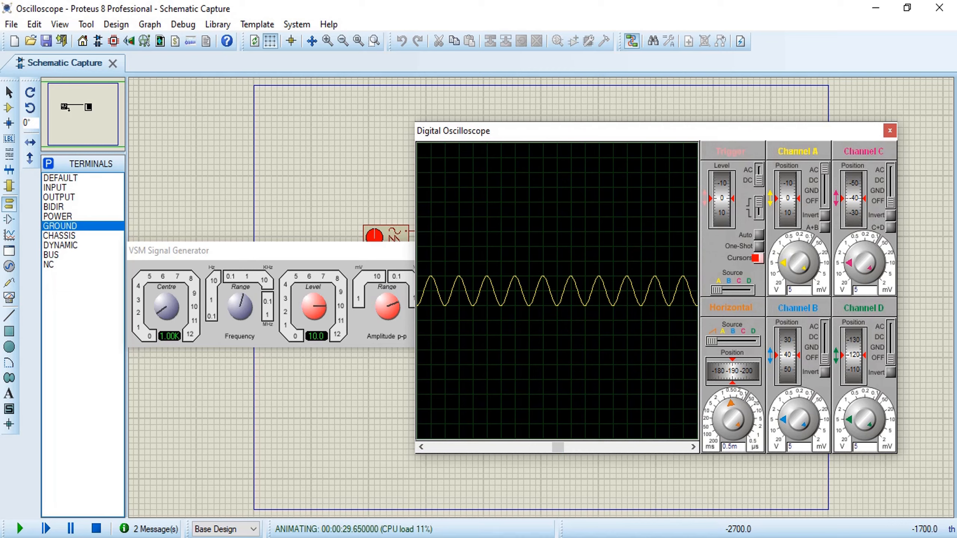
left_click(755, 259)
Set channel A's vertical scale to 2 V per division and the horizontal position to 220
left_click_drag(781, 259, 781, 257)
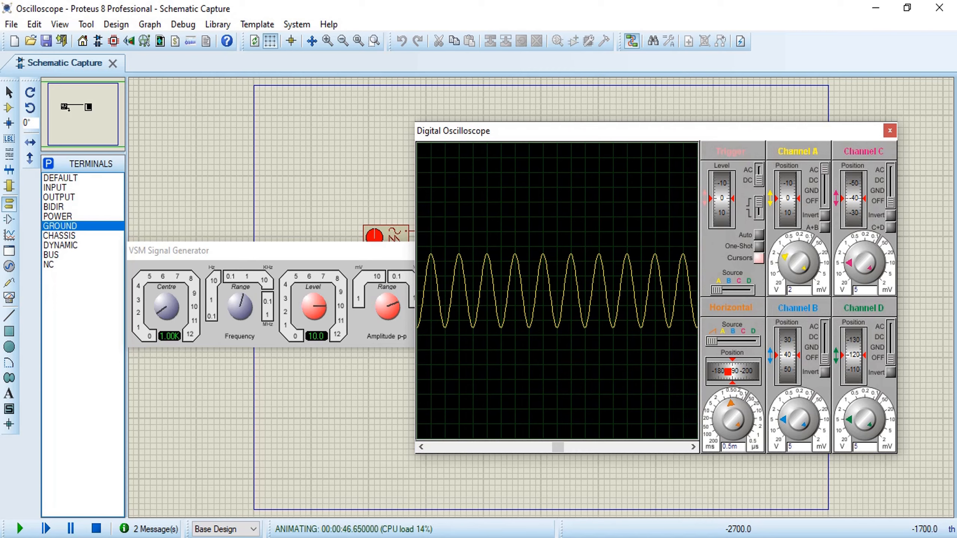
mouse_move(727, 371)
left_mouse_down()
mouse_move(713, 372)
mouse_move(753, 369)
mouse_move(739, 369)
left_mouse_up()
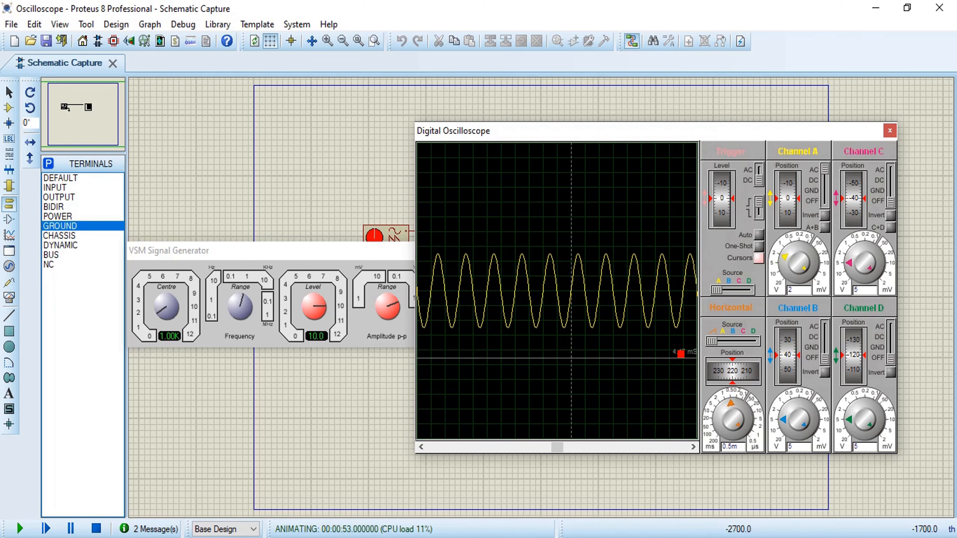
Measure the sine wave's peak-to-peak voltage with cursors spanning its crest and trough
left_click(571, 289)
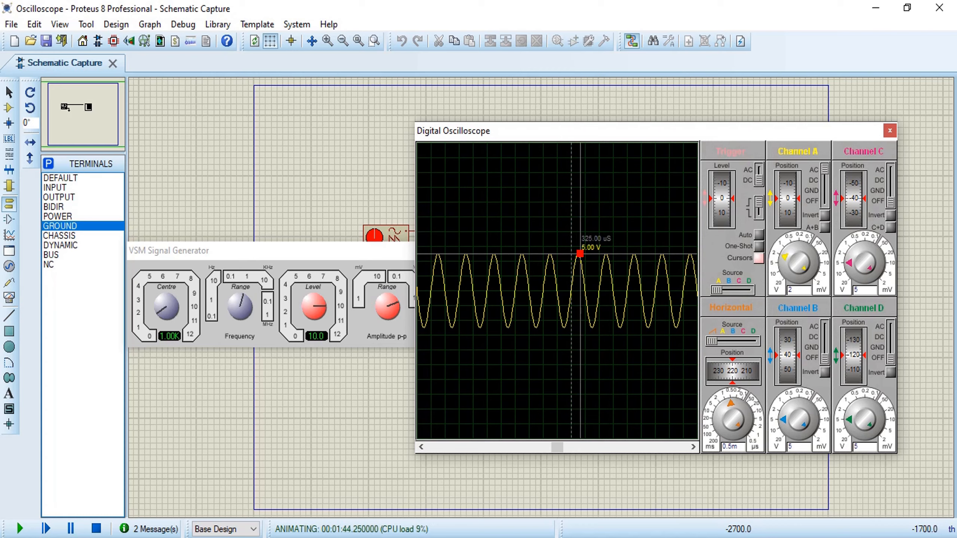
left_click_drag(580, 256, 585, 327)
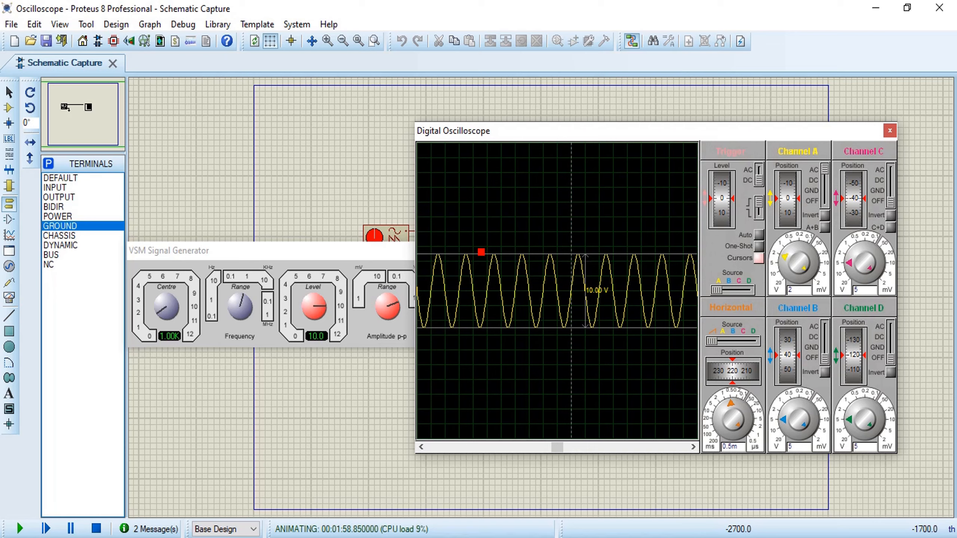
mouse_move(481, 254)
left_mouse_down()
mouse_move(487, 217)
mouse_move(487, 252)
left_mouse_up()
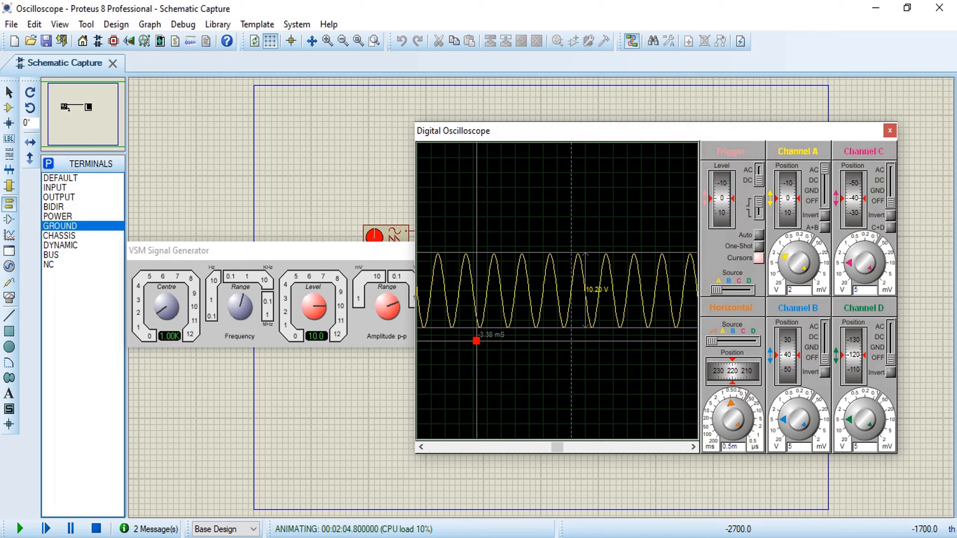
Measure the time across three sine periods with the cursors, and clear and switch off the cursors
left_click_drag(473, 341, 557, 345)
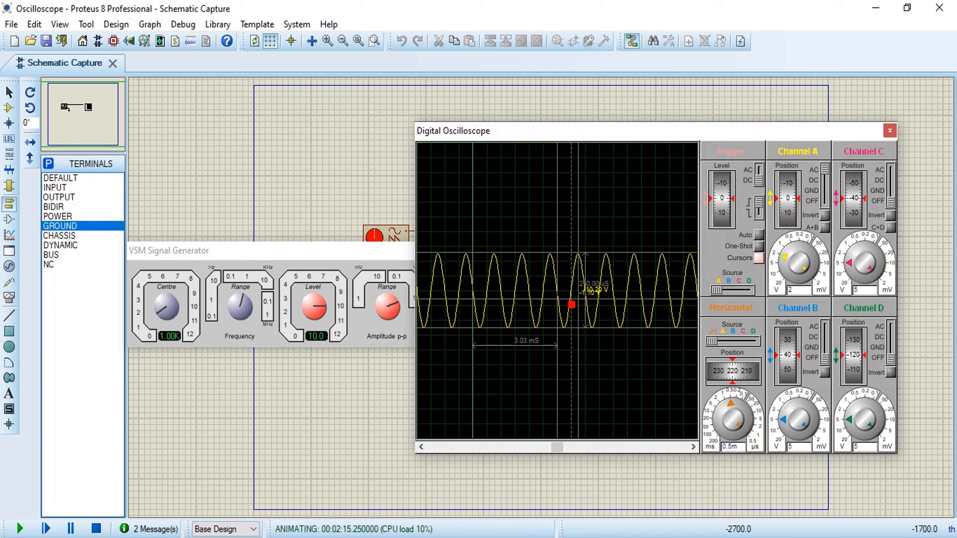
left_click(557, 225)
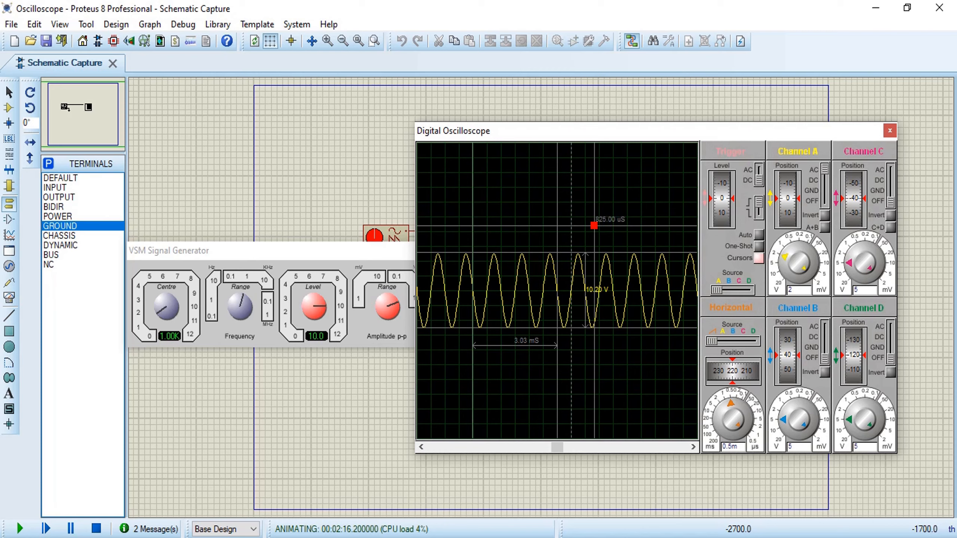
right_click(592, 225)
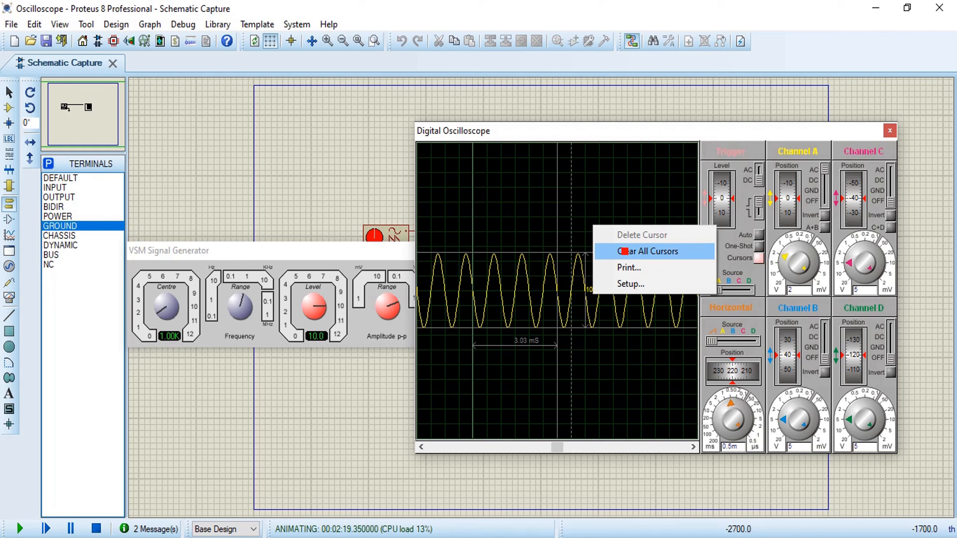
left_click(624, 251)
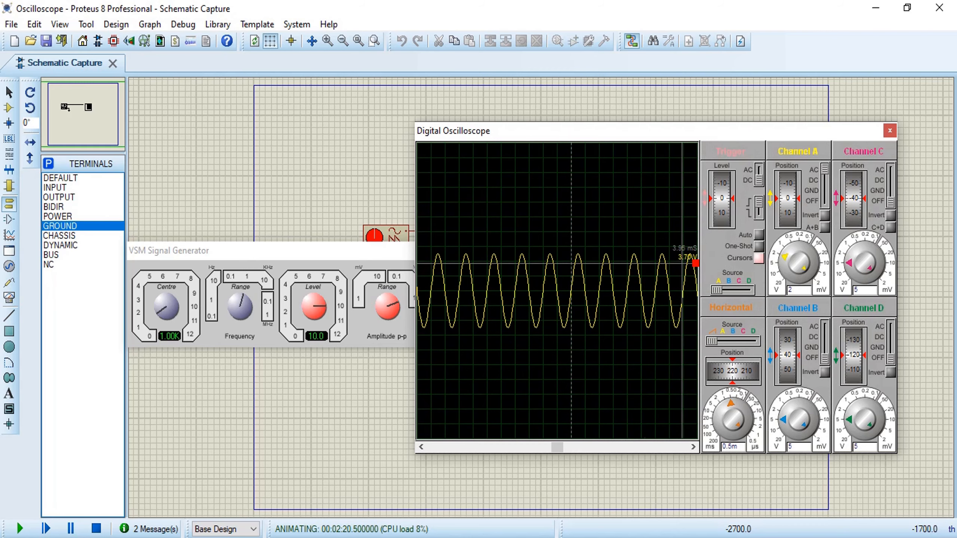
left_click(757, 260)
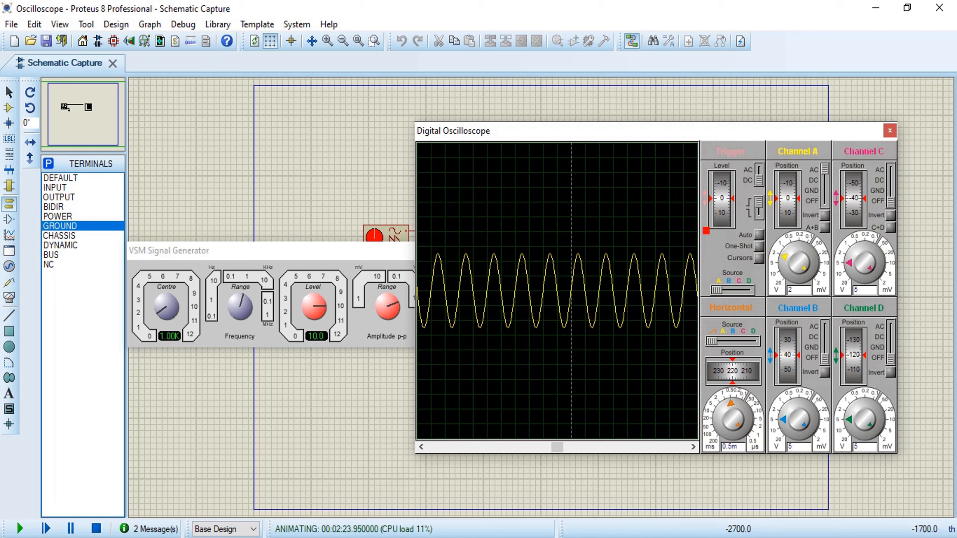
Adjust the oscilloscope's trigger level and close the oscilloscope and signal generator windows
left_click_drag(722, 197, 719, 192)
mouse_move(723, 196)
left_mouse_down()
mouse_move(723, 177)
mouse_move(723, 223)
mouse_move(723, 198)
left_mouse_up()
left_click(890, 131)
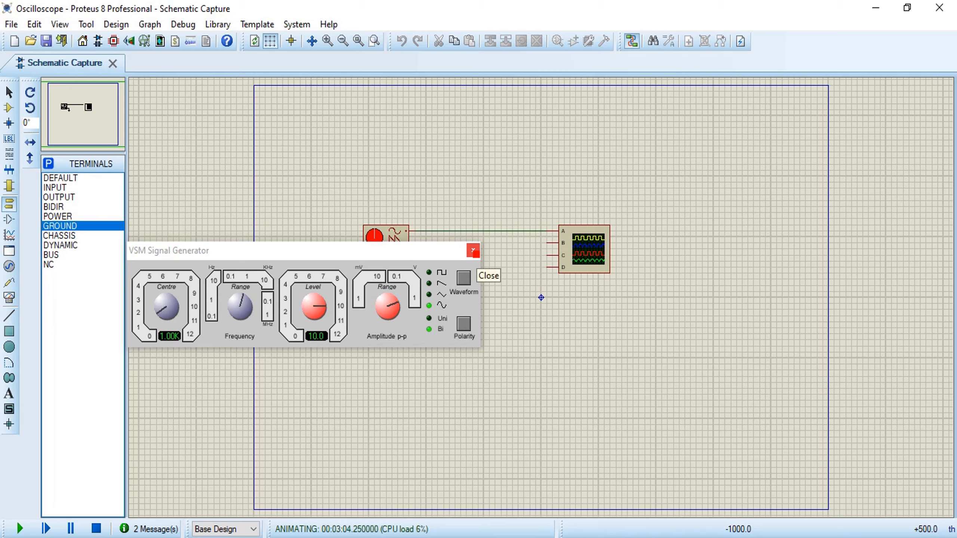
left_click(474, 253)
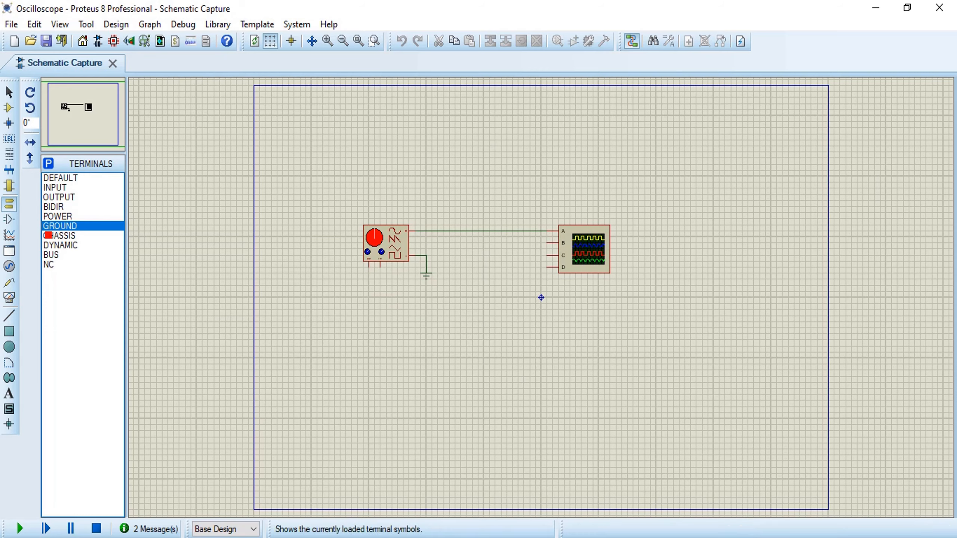
Stop the simulation and place a second signal generator directly below the first one
left_click(9, 298)
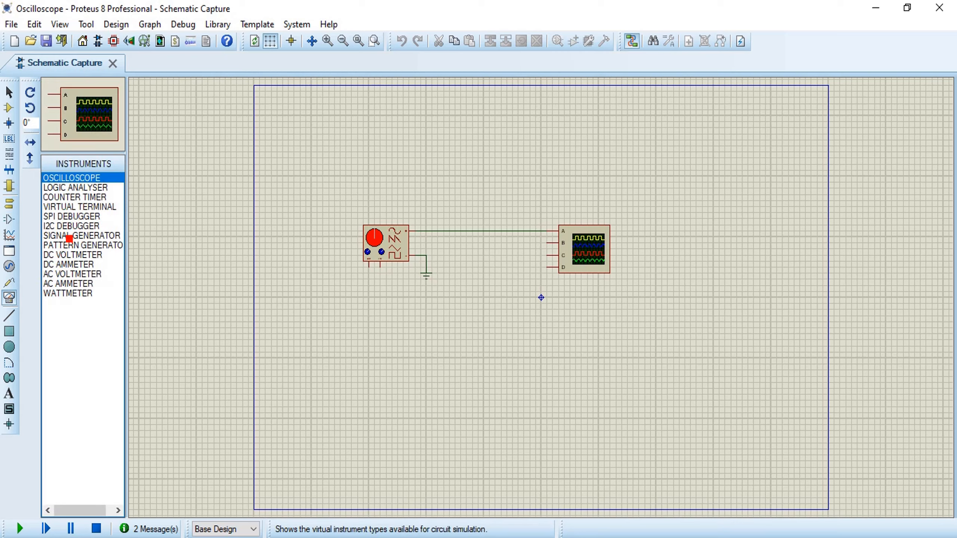
left_click(69, 238)
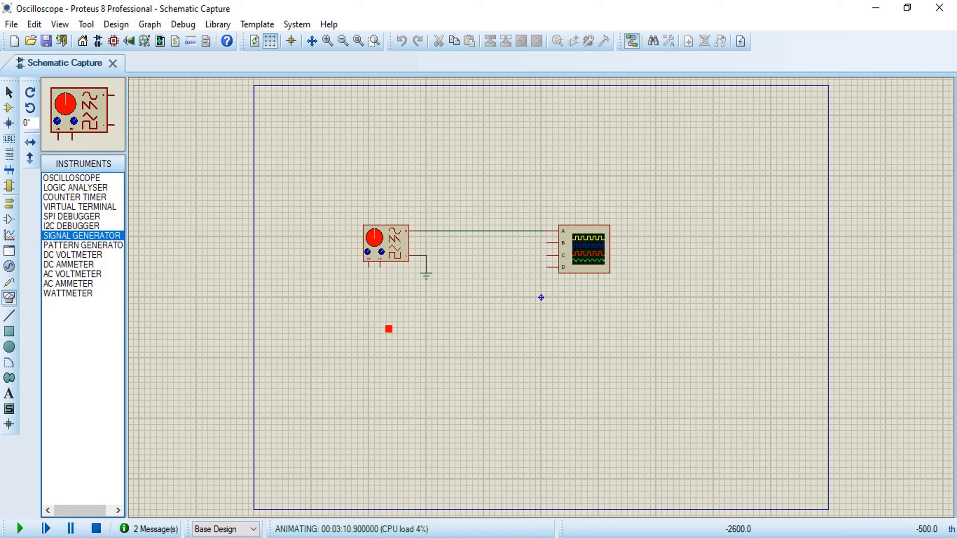
left_click(387, 345)
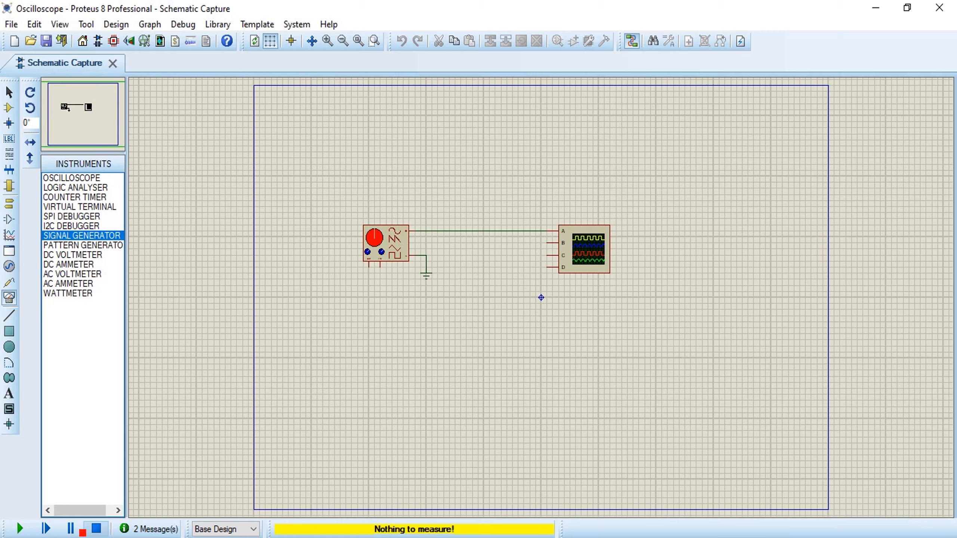
left_click(95, 530)
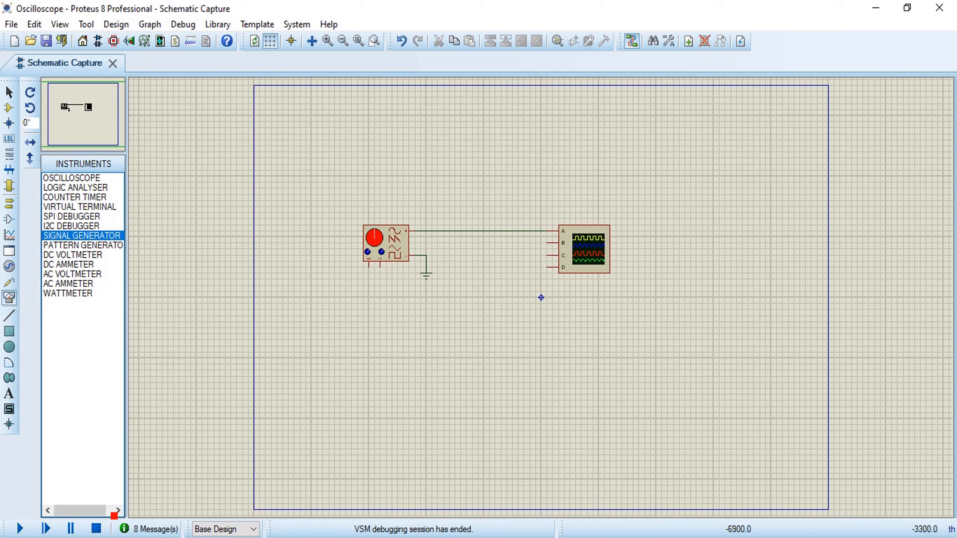
left_click(75, 236)
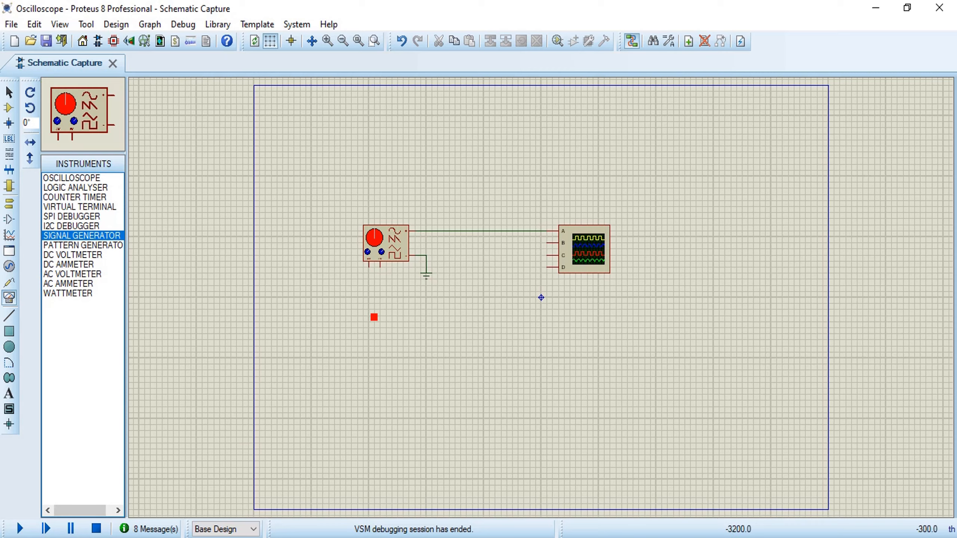
left_click(377, 343)
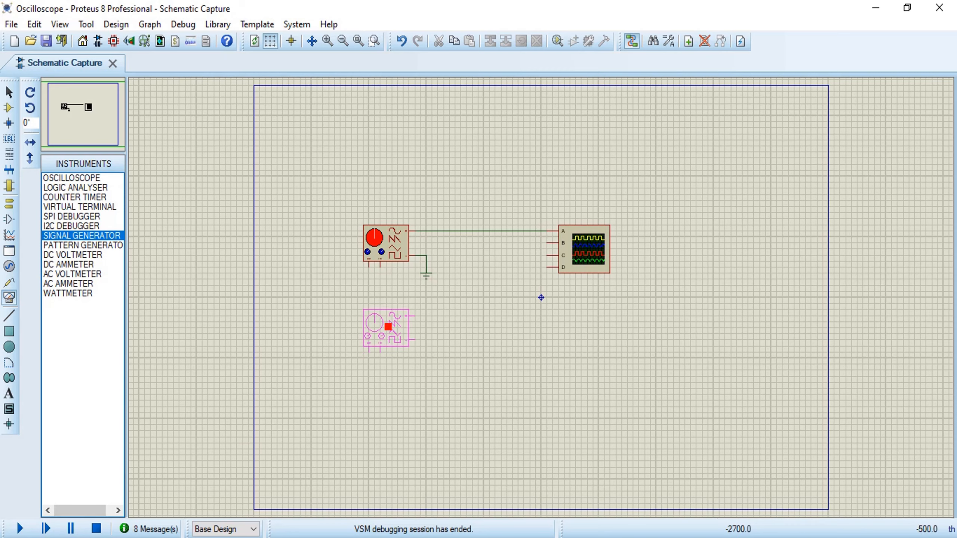
left_click(388, 327)
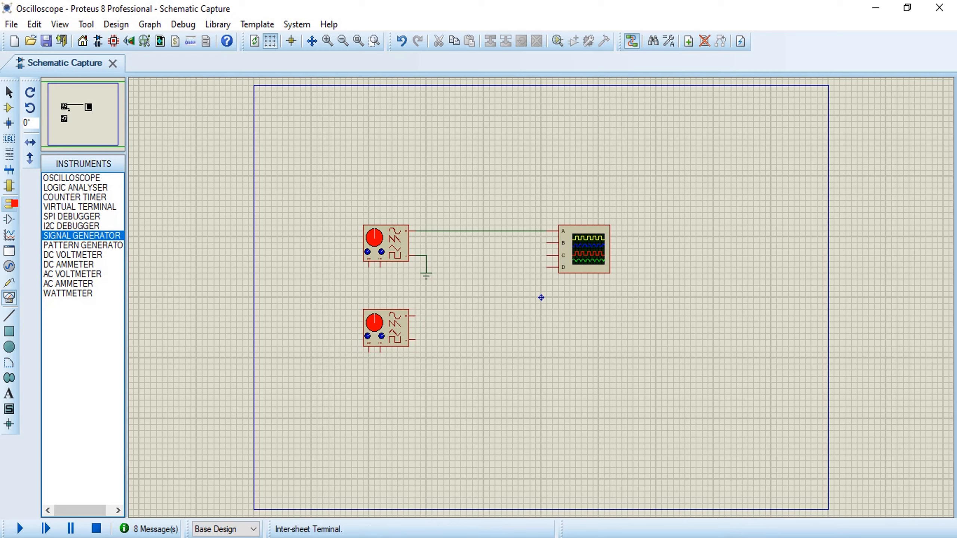
Connect the second signal generator's negative terminal to a new ground and wire its positive output to oscilloscope channel B
left_click(9, 204)
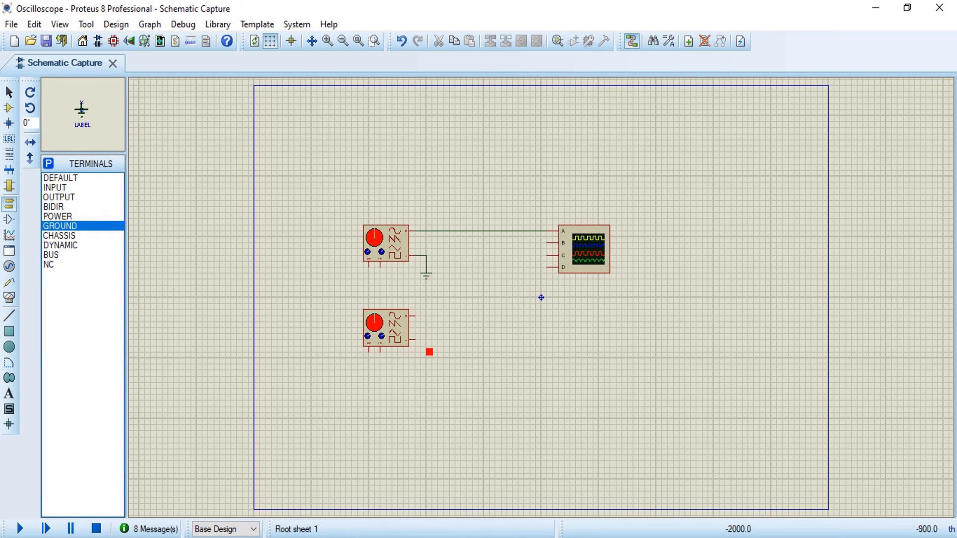
left_click(432, 352)
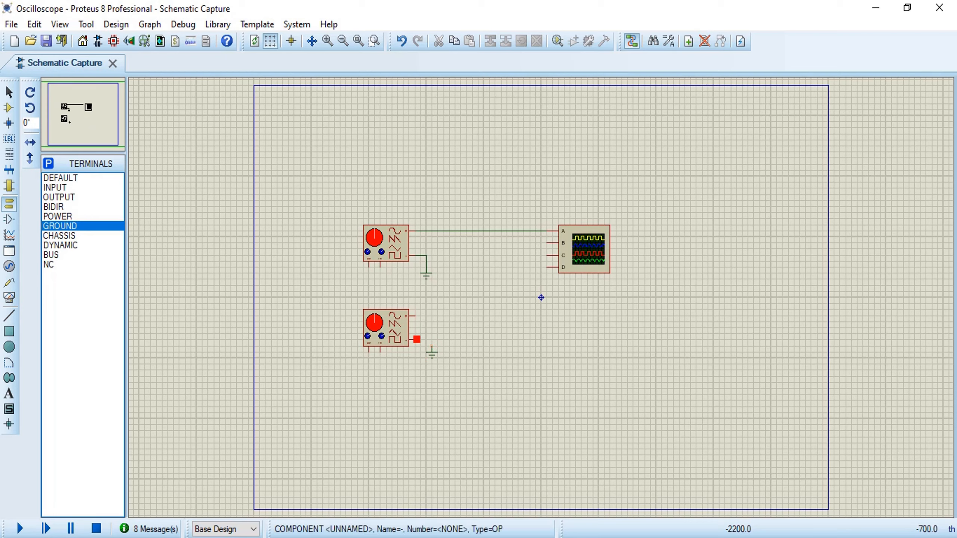
left_click(414, 337)
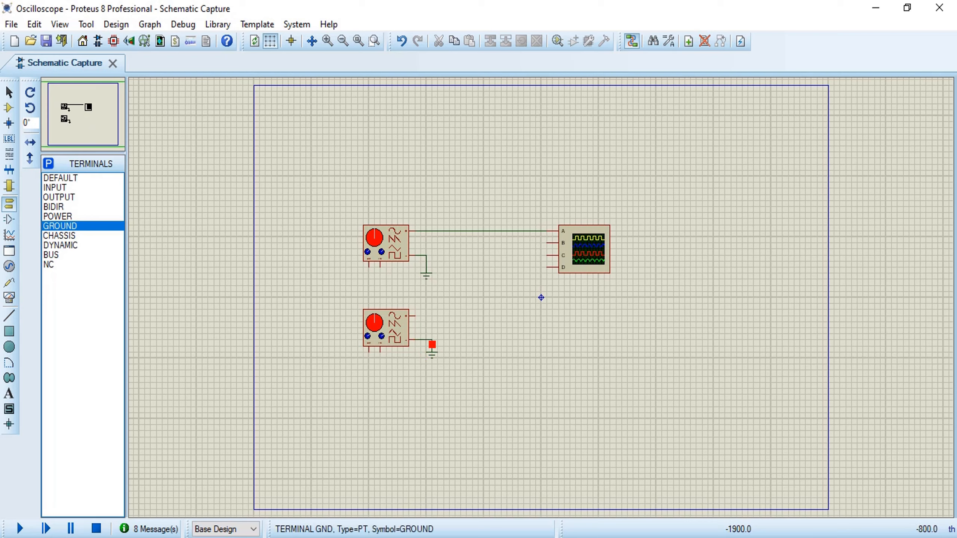
left_click(416, 315)
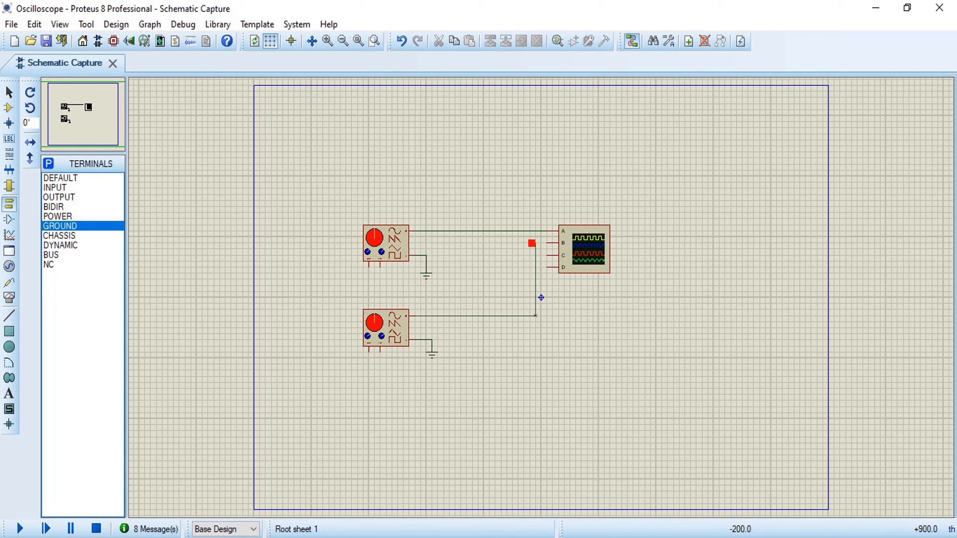
left_click(547, 243)
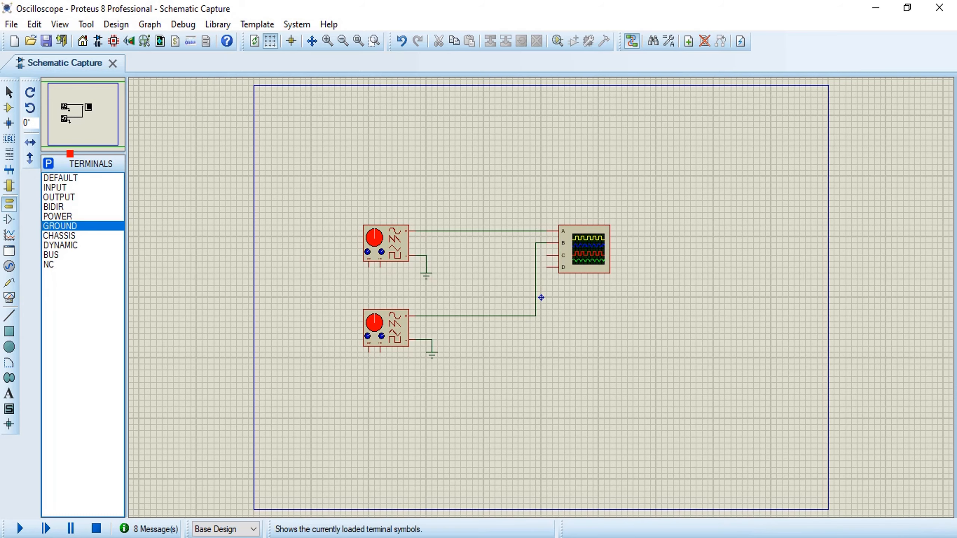
Run the simulation and arrange the two signal generator windows and the oscilloscope so that none of them overlap
left_click(20, 529)
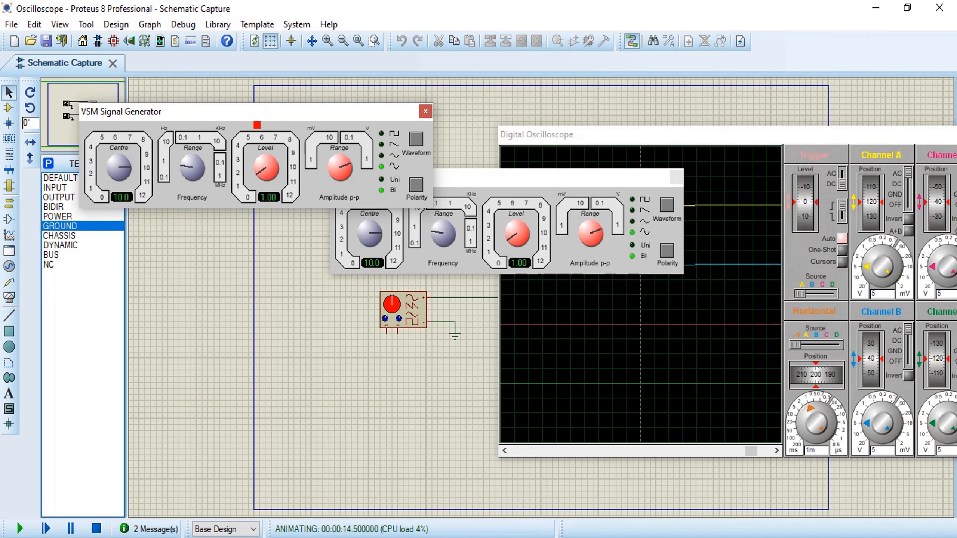
left_click_drag(466, 176, 219, 248)
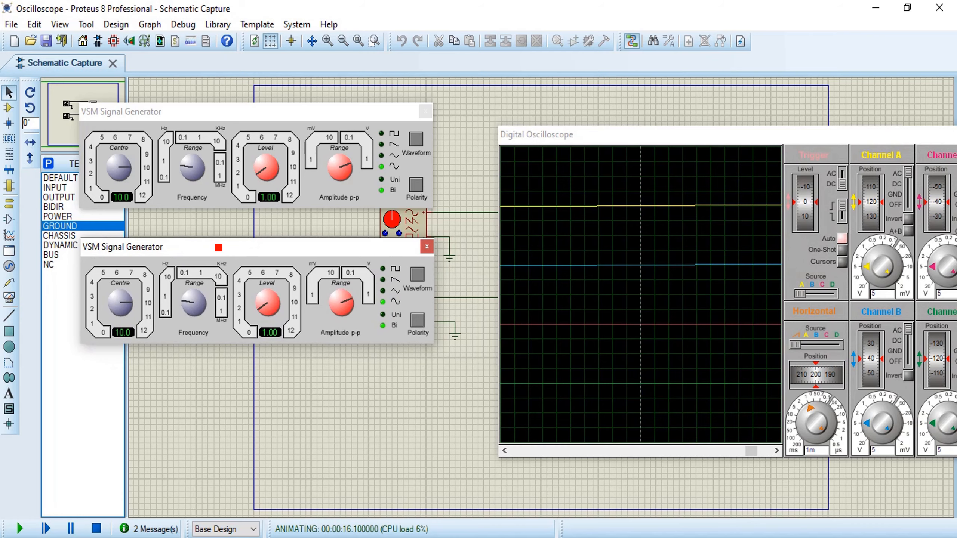
left_click_drag(601, 133, 551, 109)
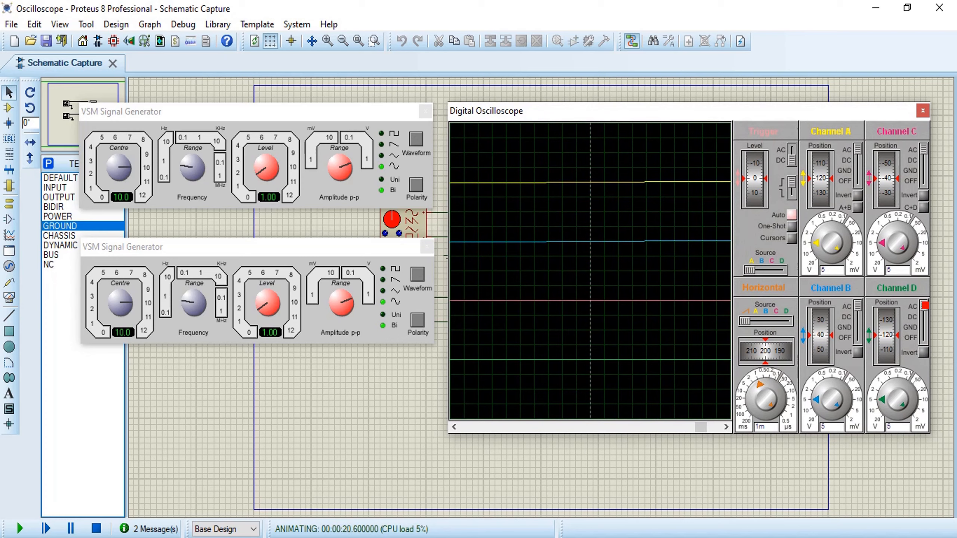
Switch off the unused channels C and D and shift channel A's trace below channel B's
left_click(922, 337)
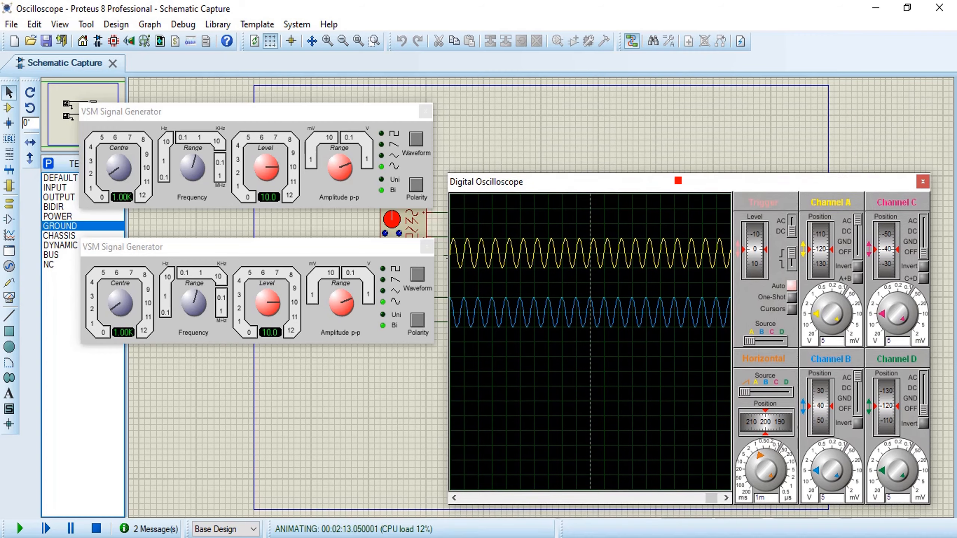
left_click_drag(677, 180, 681, 123)
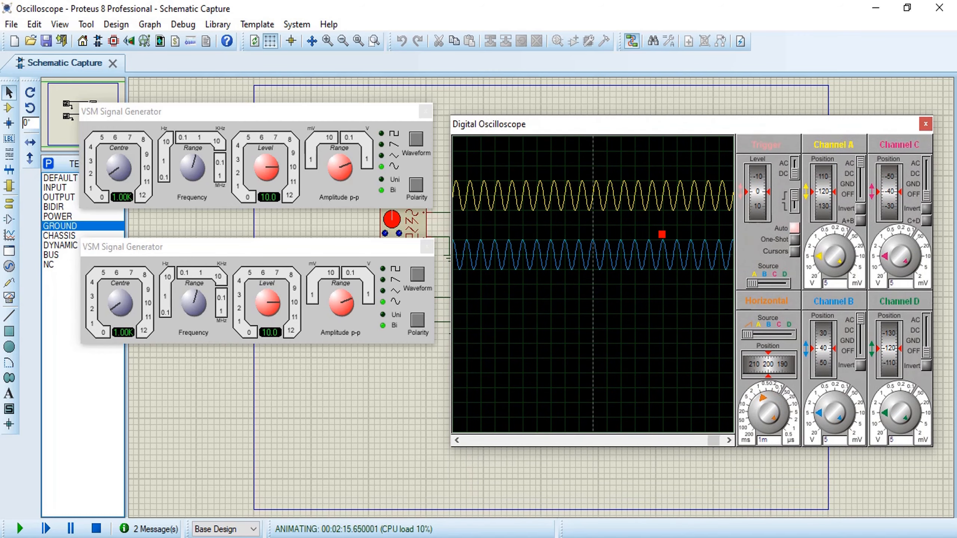
left_click_drag(824, 192, 824, 239)
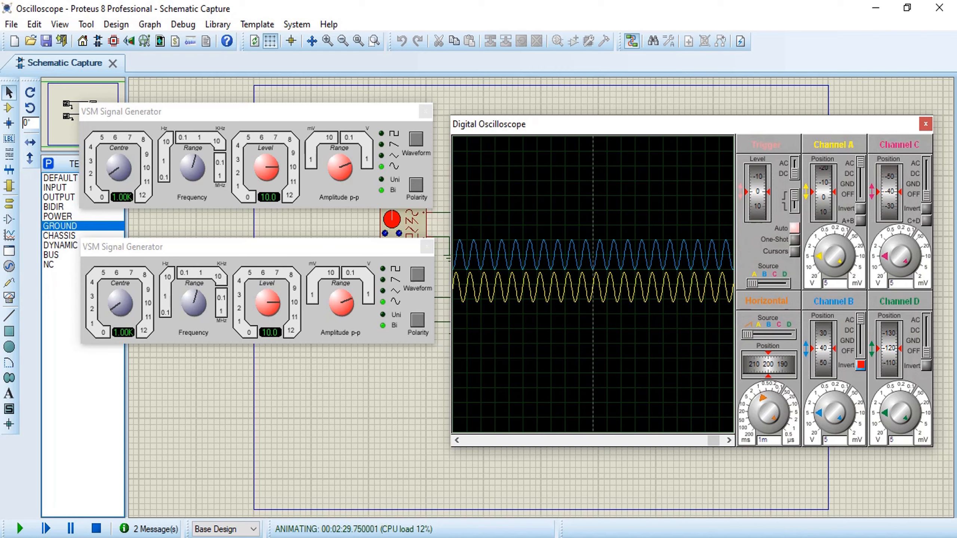
Invert channel B and view the A+B sum before returning to the separate traces
left_click(859, 222)
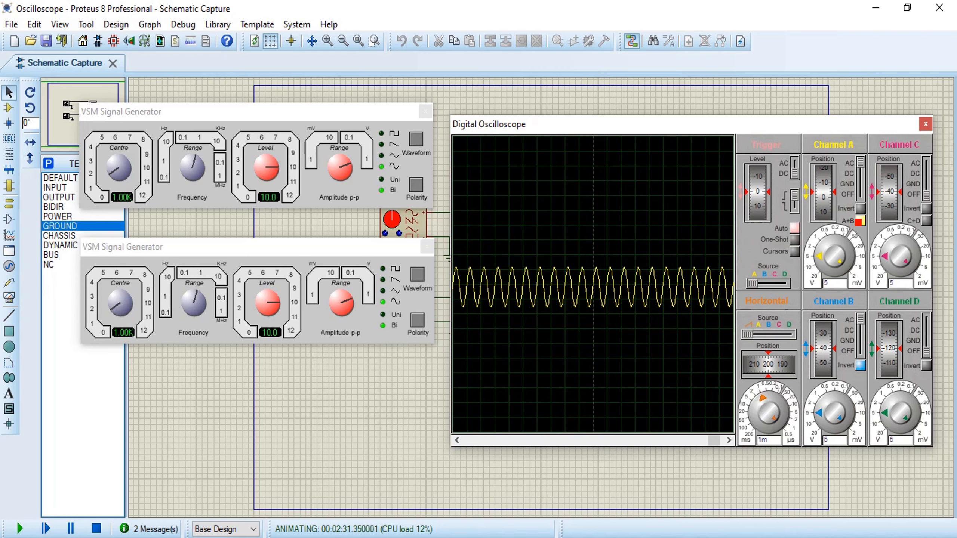
left_click(858, 221)
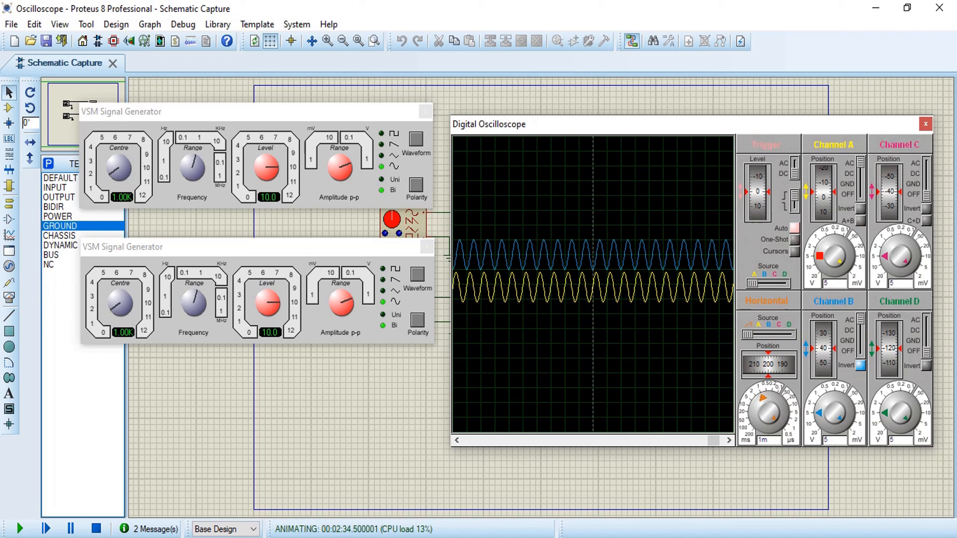
Set the vertical scale of channels A and B to 2 V per division and check their A+B sum
left_click(816, 253)
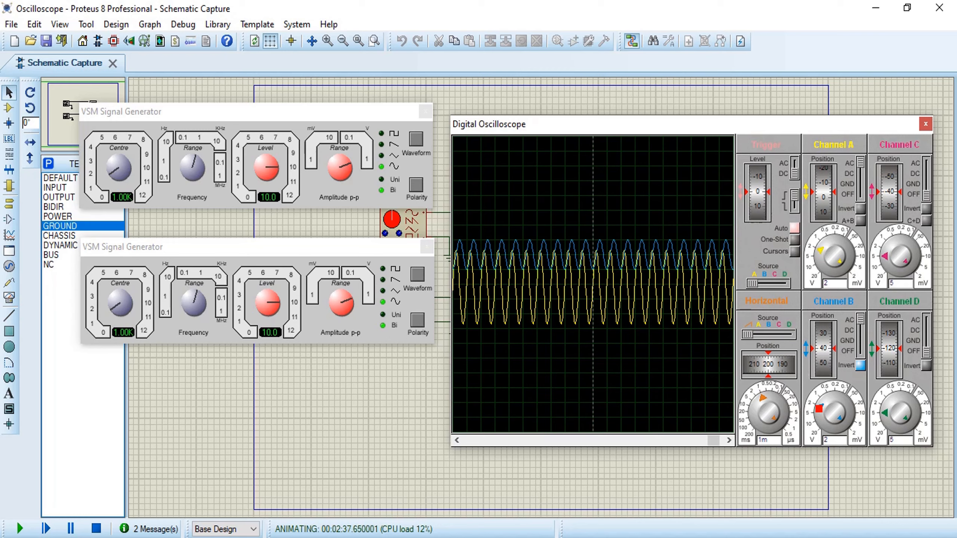
left_click_drag(819, 409, 817, 403)
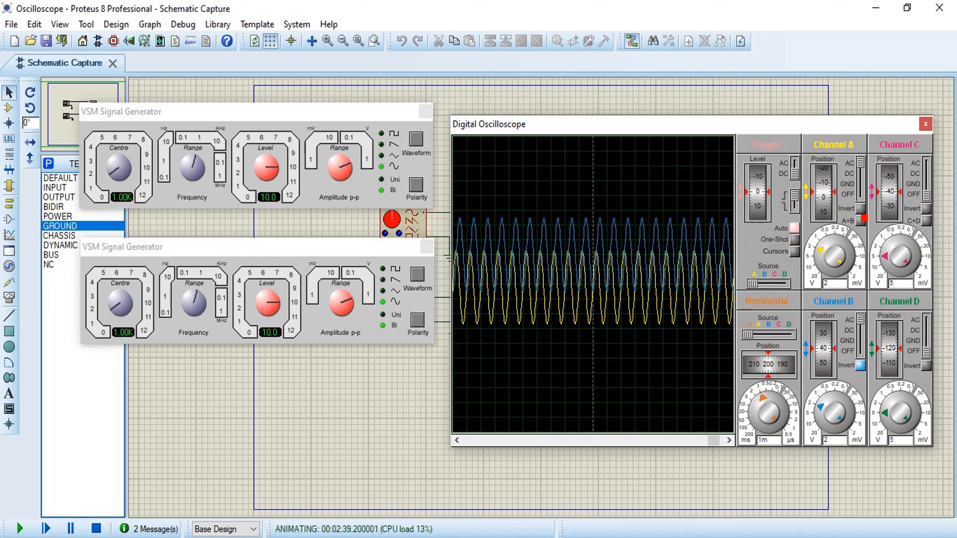
left_click(861, 220)
left_click(861, 221)
Turn off channel B's inversion and view the A+B sum, switching back to the separate traces at the end
left_click(856, 365)
left_click(861, 220)
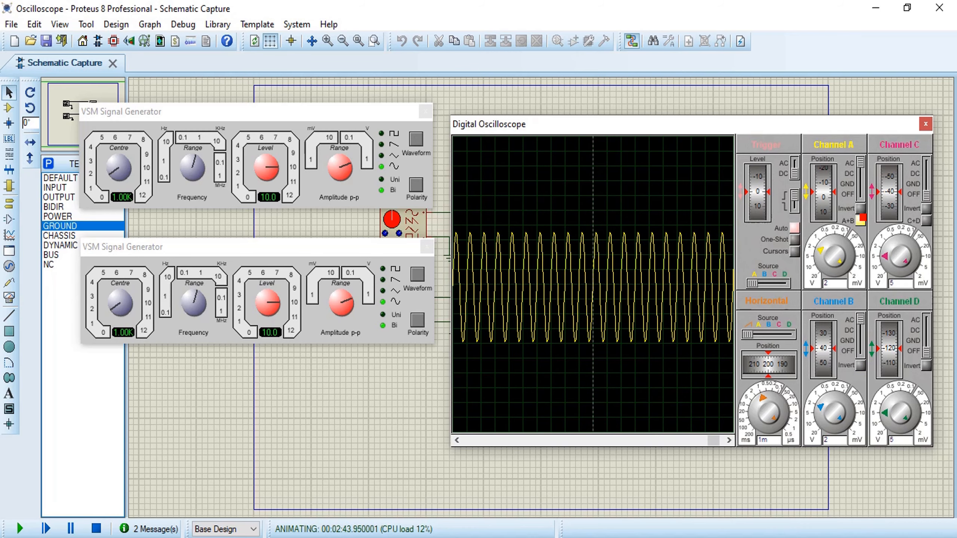
left_click(861, 220)
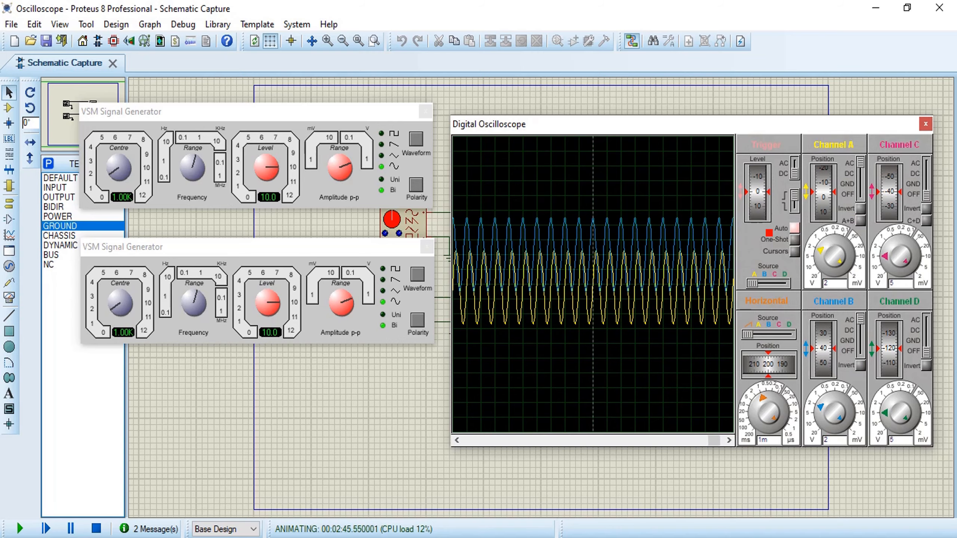